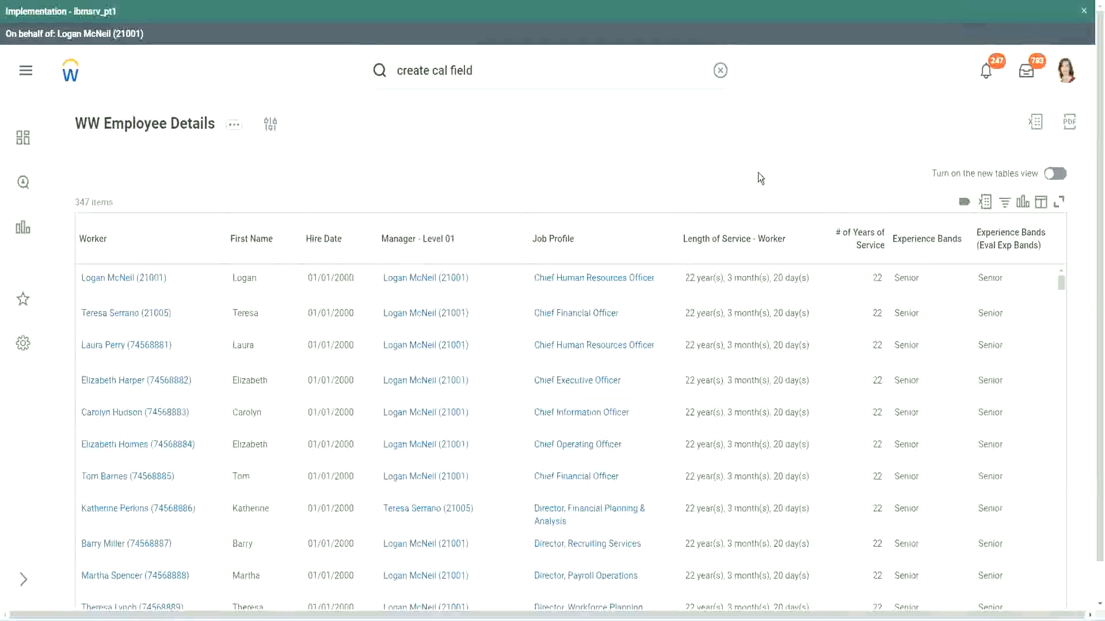
- Copy the name of the Evaluate Expression calculated field that derives experience bands from years of service
{"action": "left_click", "coordinate": [959, 278]}
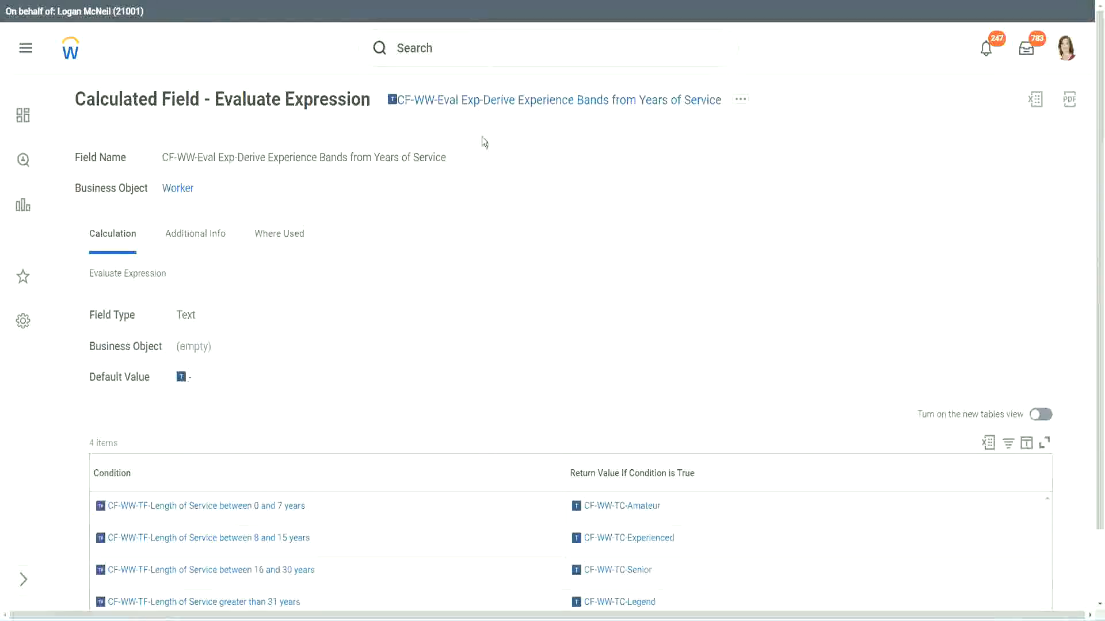
{"action": "right_click", "coordinate": [481, 104]}
{"action": "left_click", "coordinate": [521, 171]}
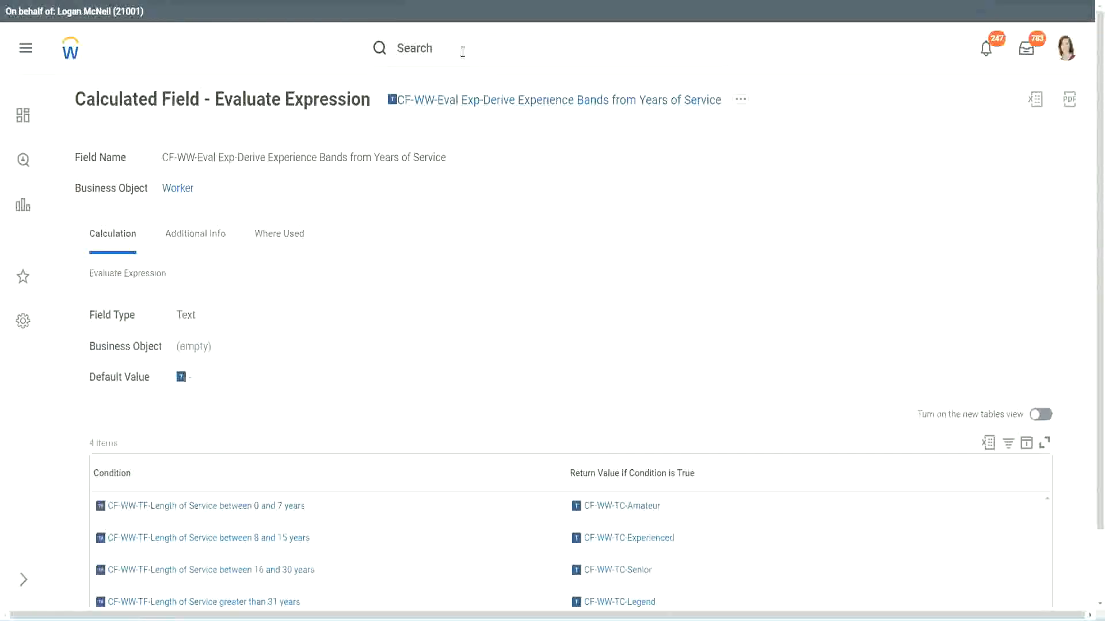
- Search for "create calc field" and open the Create Calculated Field task
{"action": "left_click", "coordinate": [463, 52]}
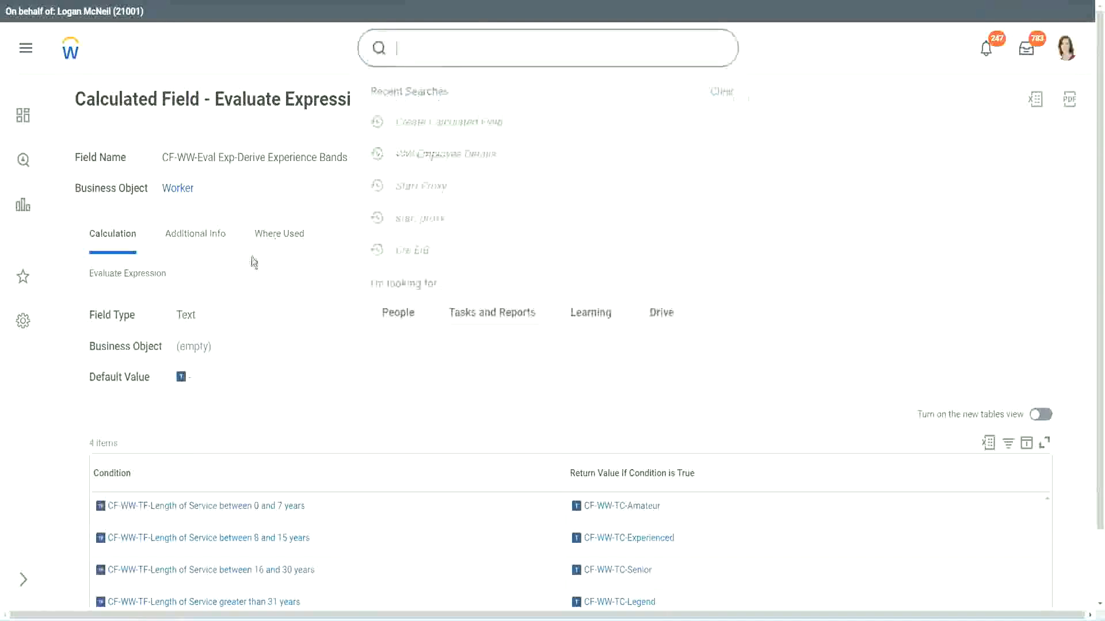
{"action": "left_click", "coordinate": [782, 133]}
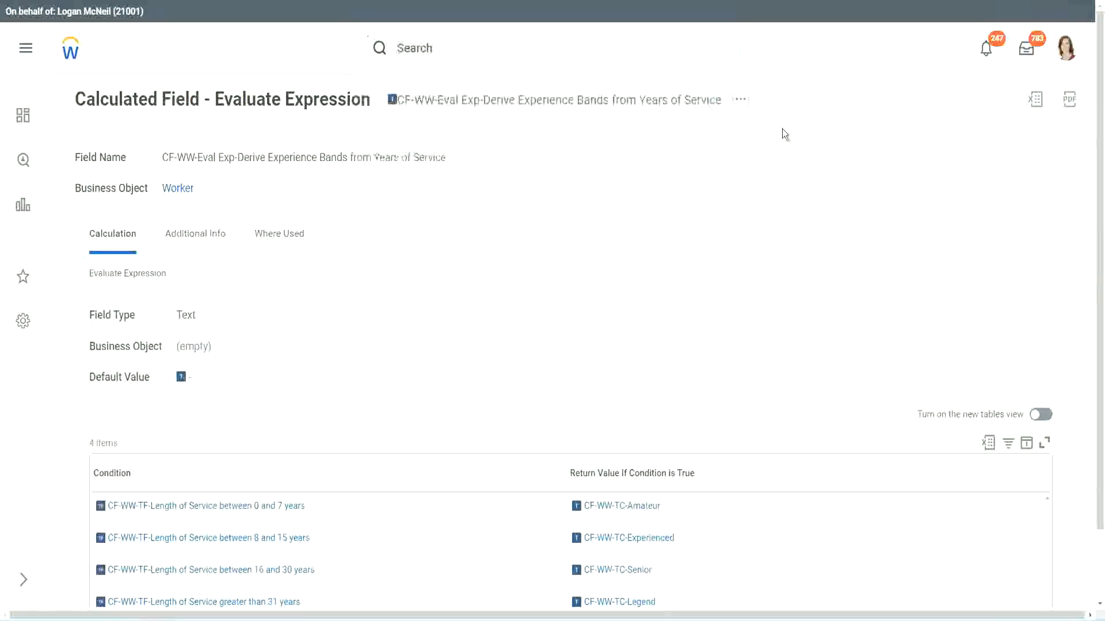
{"action": "left_click", "coordinate": [437, 43]}
{"action": "type", "text": "cre"}
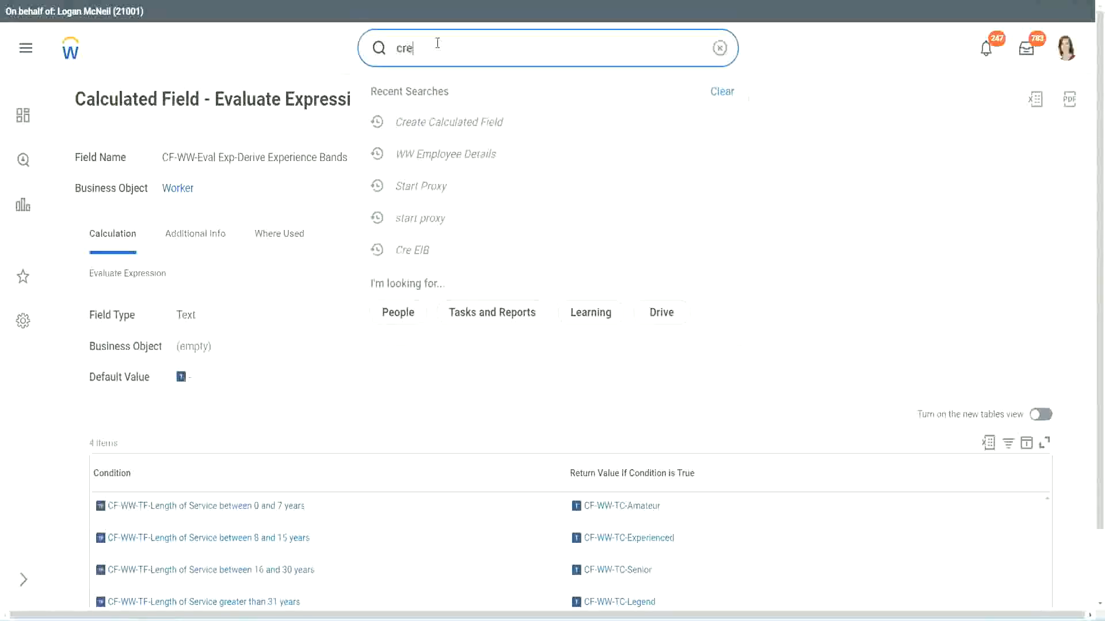
{"action": "type", "text": "ate calc field"}
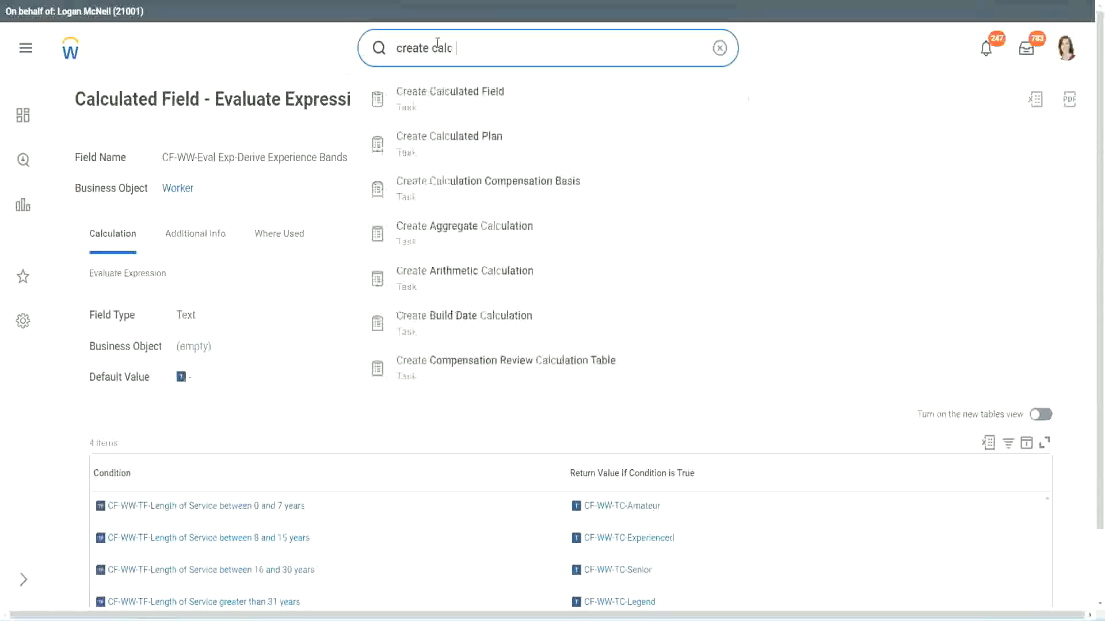
{"action": "left_click", "coordinate": [461, 106]}
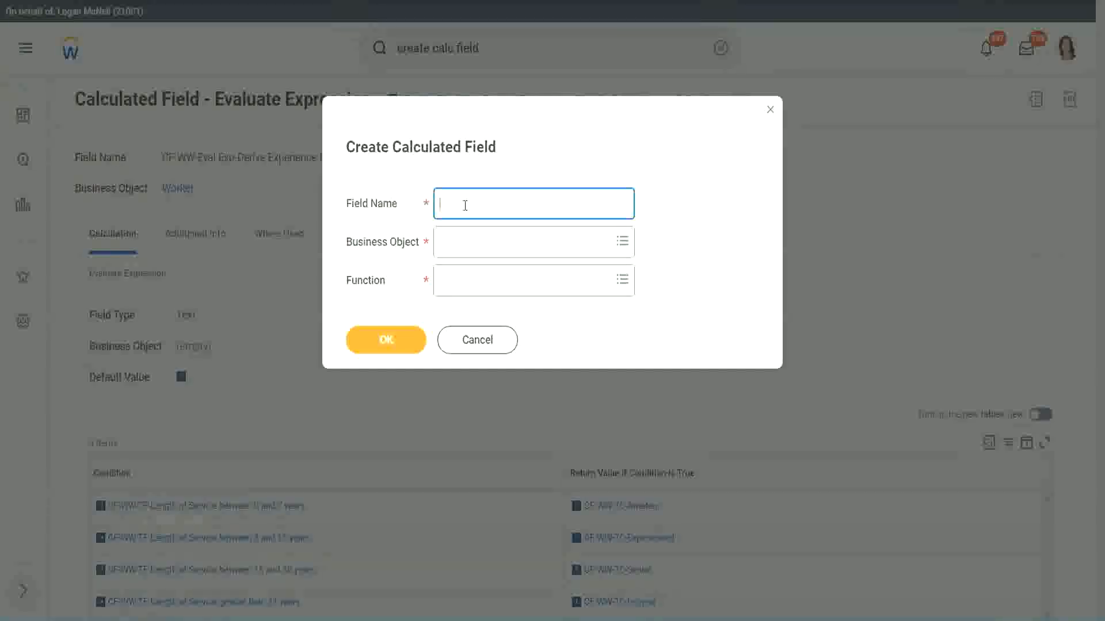
- Name the new calculated field CF-WW-LRB-Identify Experience Bands from years of Service
{"action": "type", "text": "CF"}
{"action": "type", "text": "-"}
{"action": "type", "text": "WW-I"}
{"action": "type", "text": "RB"}
{"action": "type", "text": "-"}
{"action": "type", "text": "Identi"}
{"action": "type", "text": "fy Exe"}
{"action": "key", "text": "BackSpace"}
{"action": "type", "text": "periende"}
{"action": "key", "text": "BackSpace"}
{"action": "key", "text": "BackSpace"}
{"action": "type", "text": "ce "}
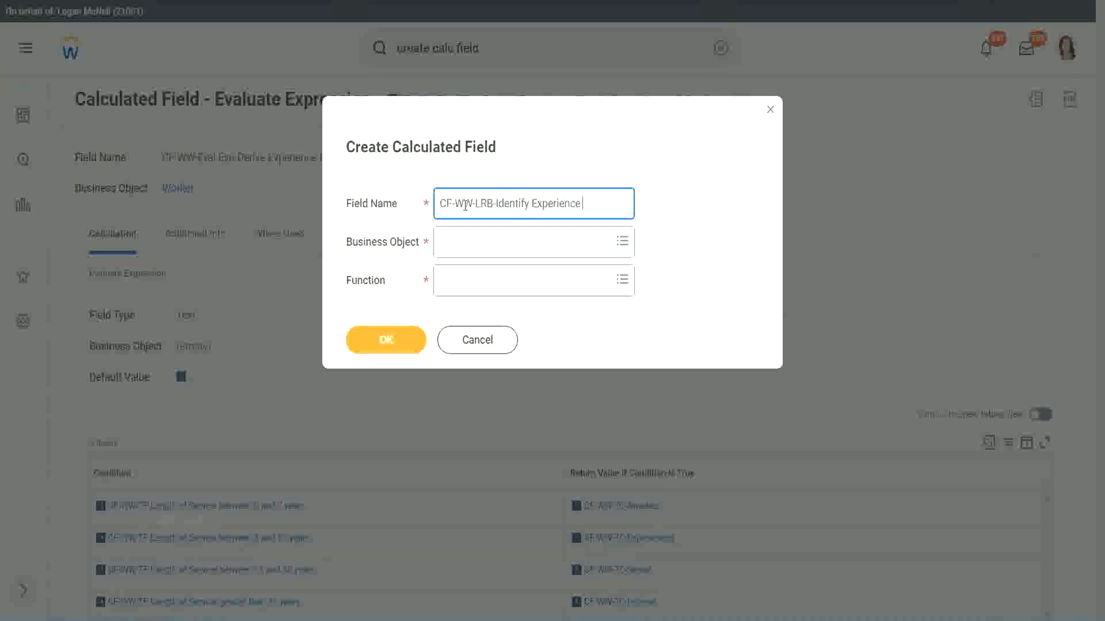
{"action": "type", "text": "Bands from"}
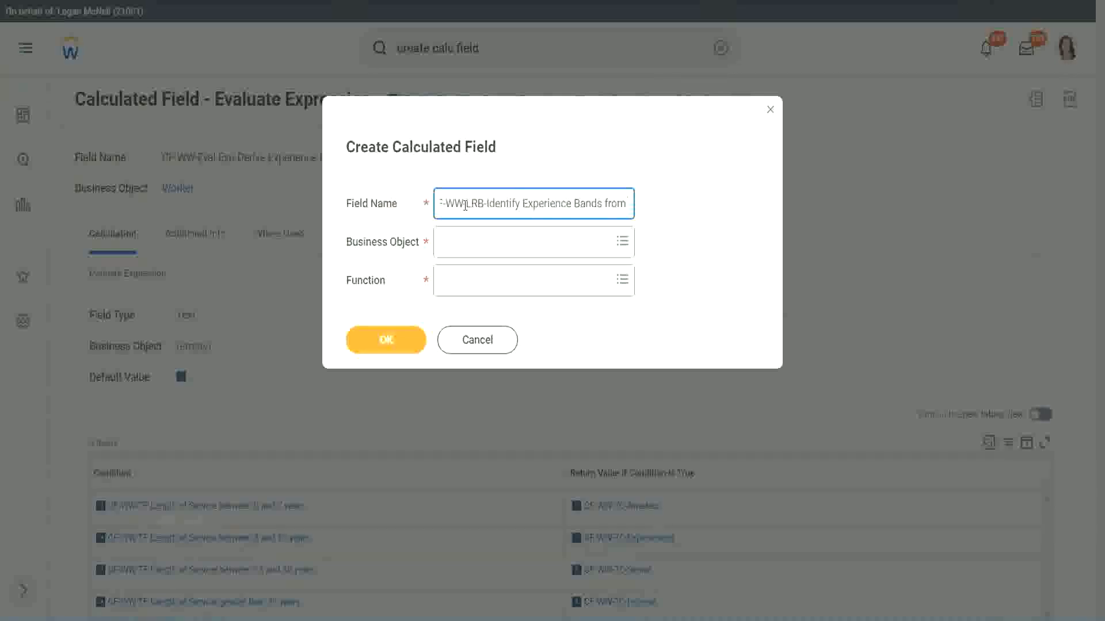
{"action": "type", "text": " years of Service"}
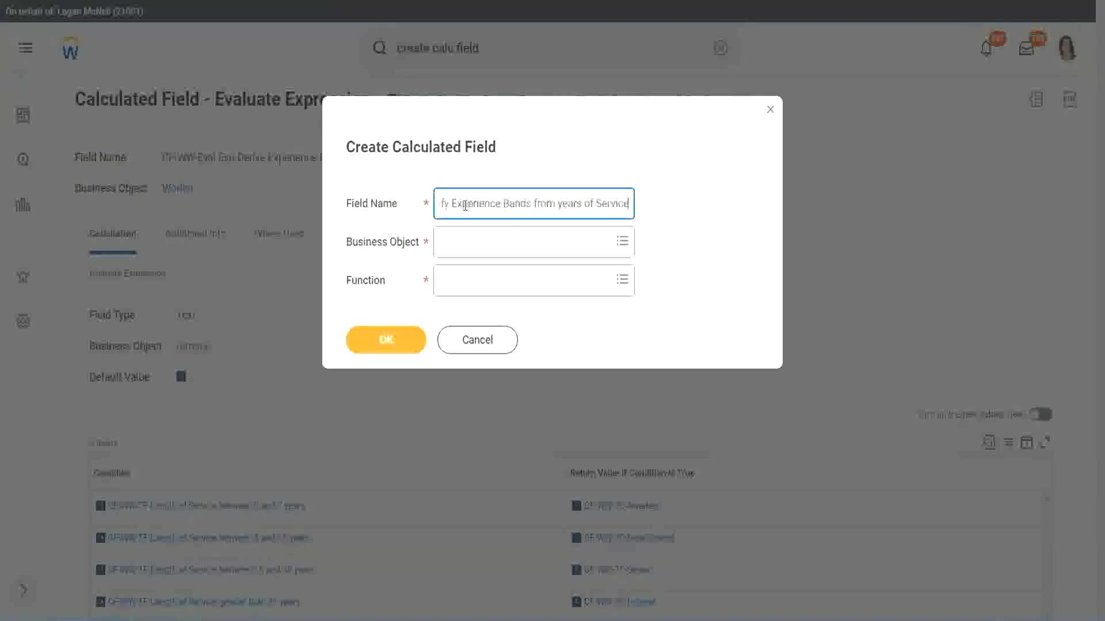
- Set the new calculated field's business object to Worker
{"action": "key", "text": "Tab"}
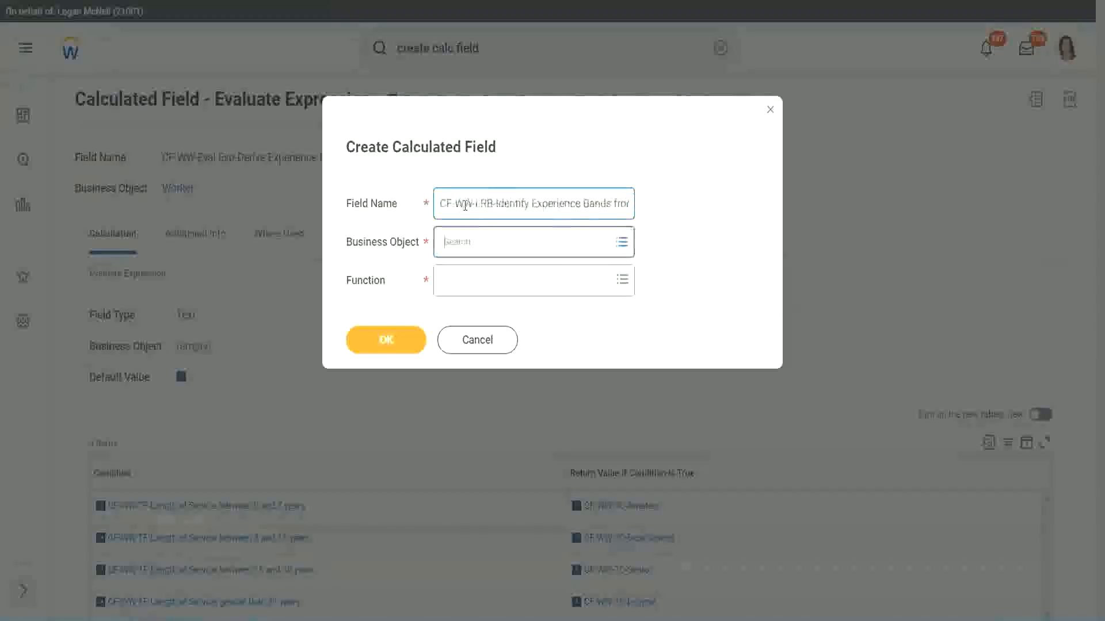
{"action": "type", "text": "wor"}
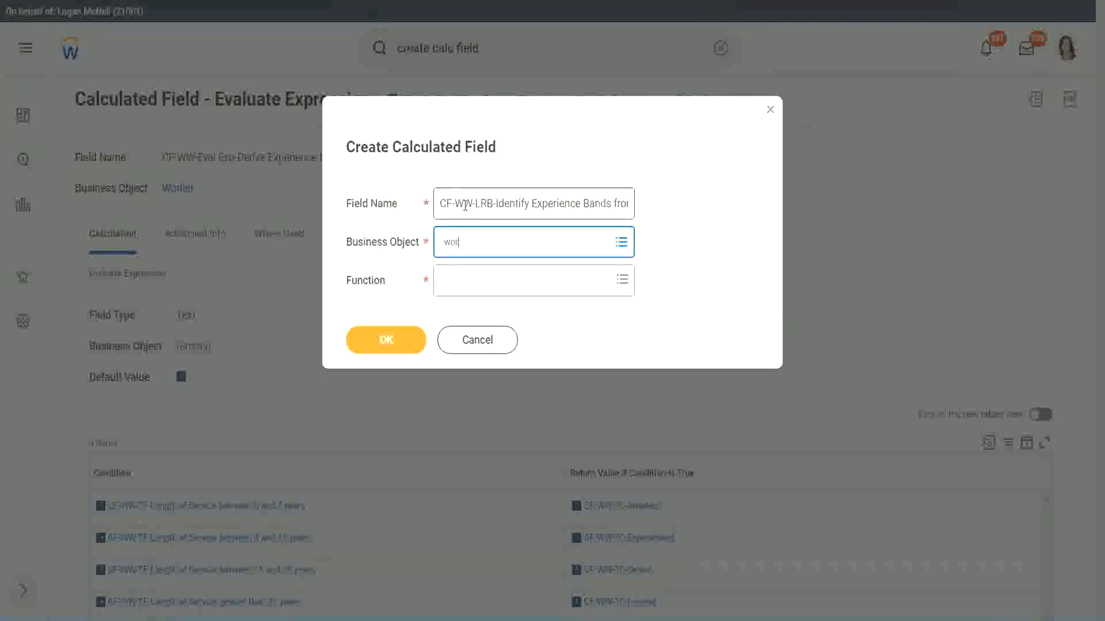
{"action": "type", "text": "ker"}
{"action": "key", "text": "Return"}
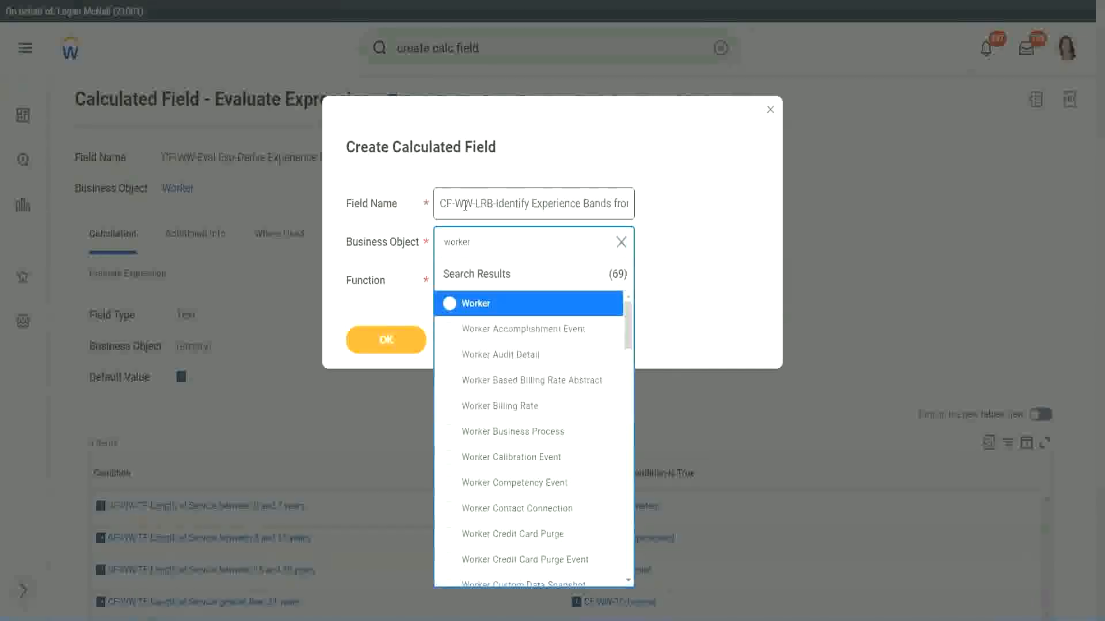
{"action": "key", "text": "Return"}
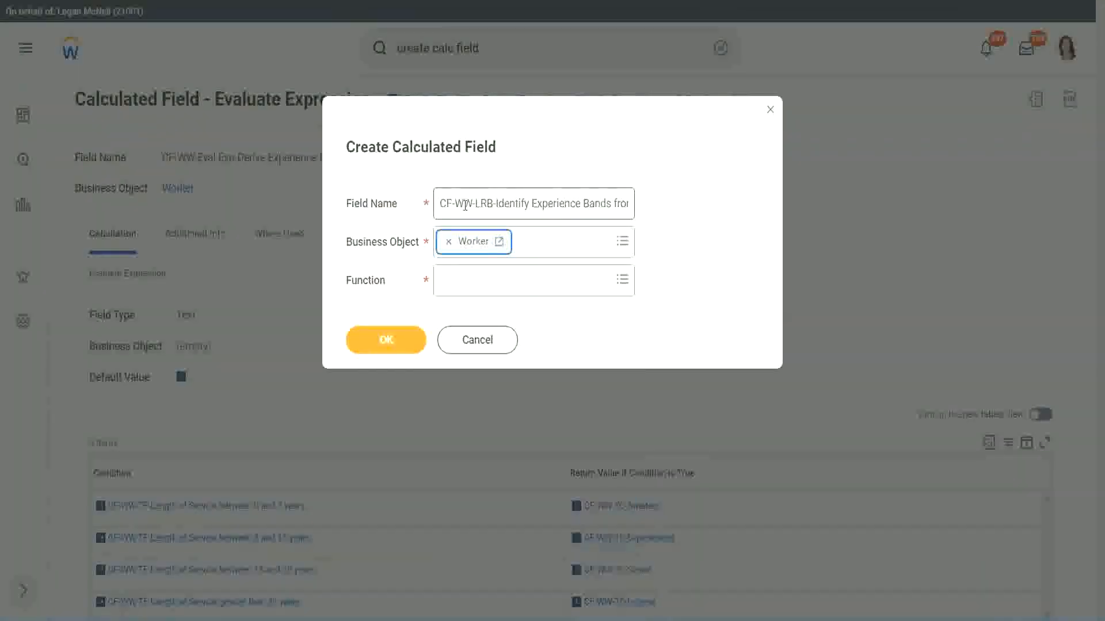
- Choose Lookup Range Band as the calculated field's function and confirm to open its definition
{"action": "key", "text": "Tab"}
{"action": "type", "text": "ev"}
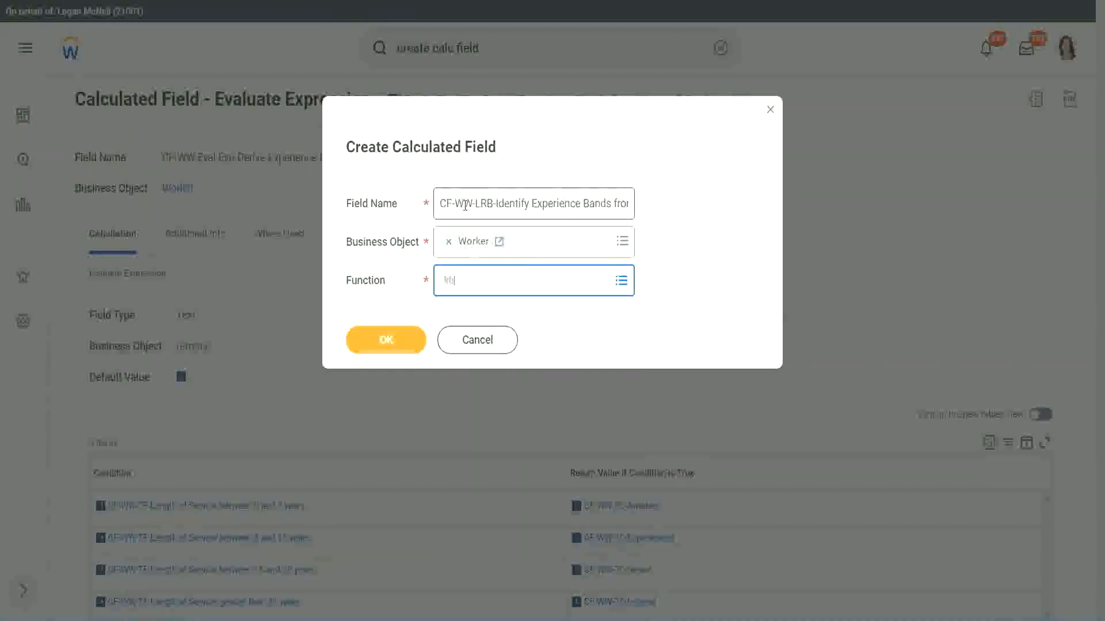
{"action": "key", "text": "Return"}
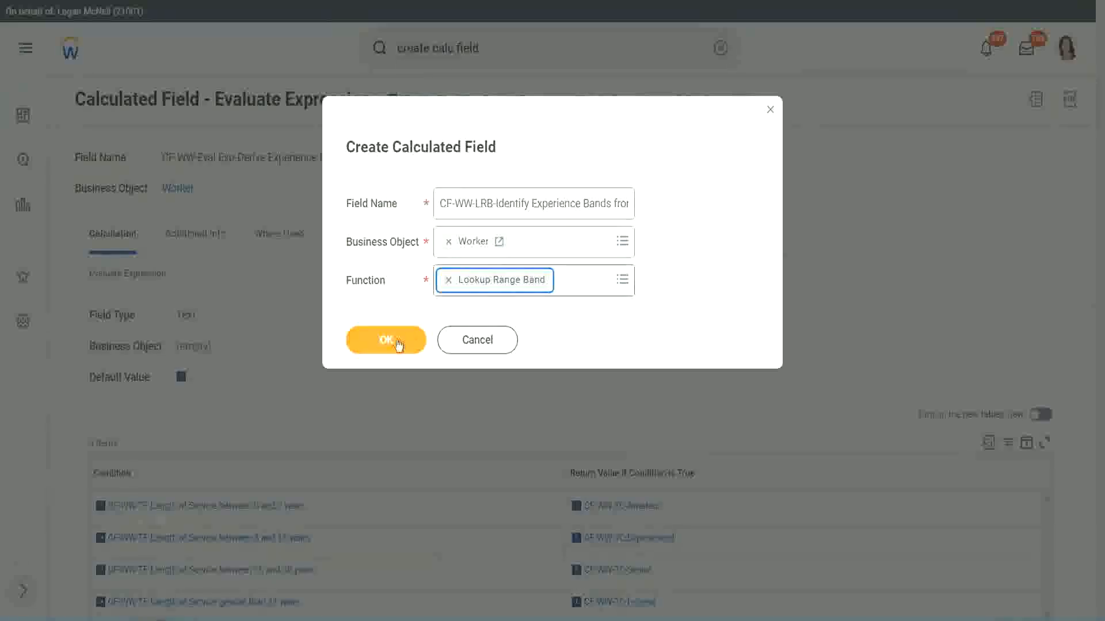
{"action": "left_click", "coordinate": [395, 342]}
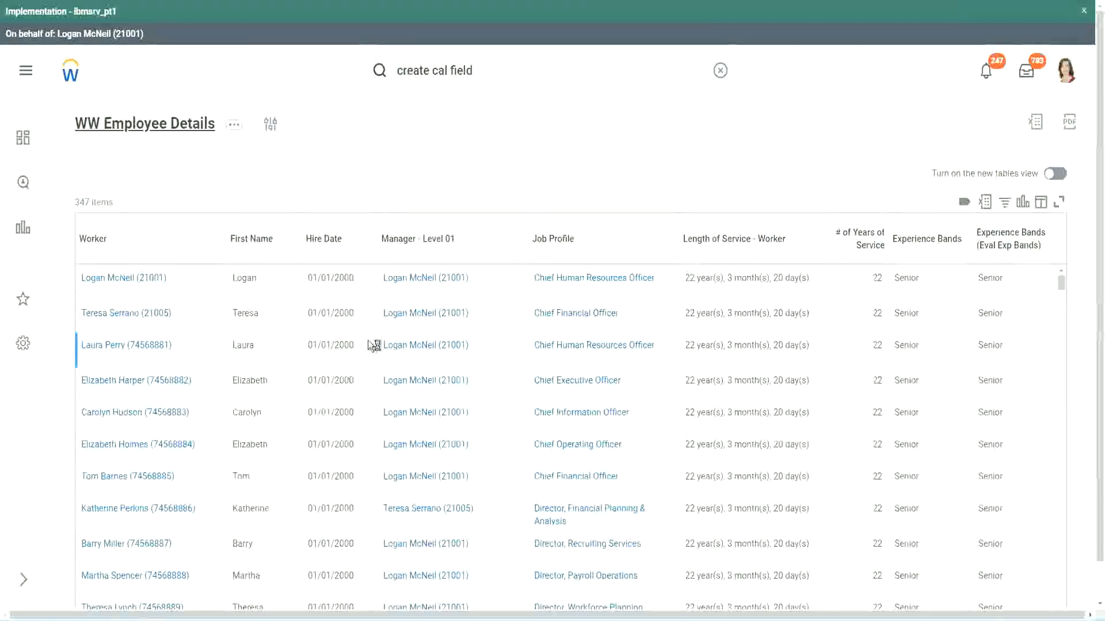
- Set the source field to CF-WW-Convert Text To Number-Number of Years from Length of Service, copying its name from the WW Employee Details report definition
{"action": "scroll", "coordinate": [368, 375], "scroll_direction": "down", "scroll_amount": 5}
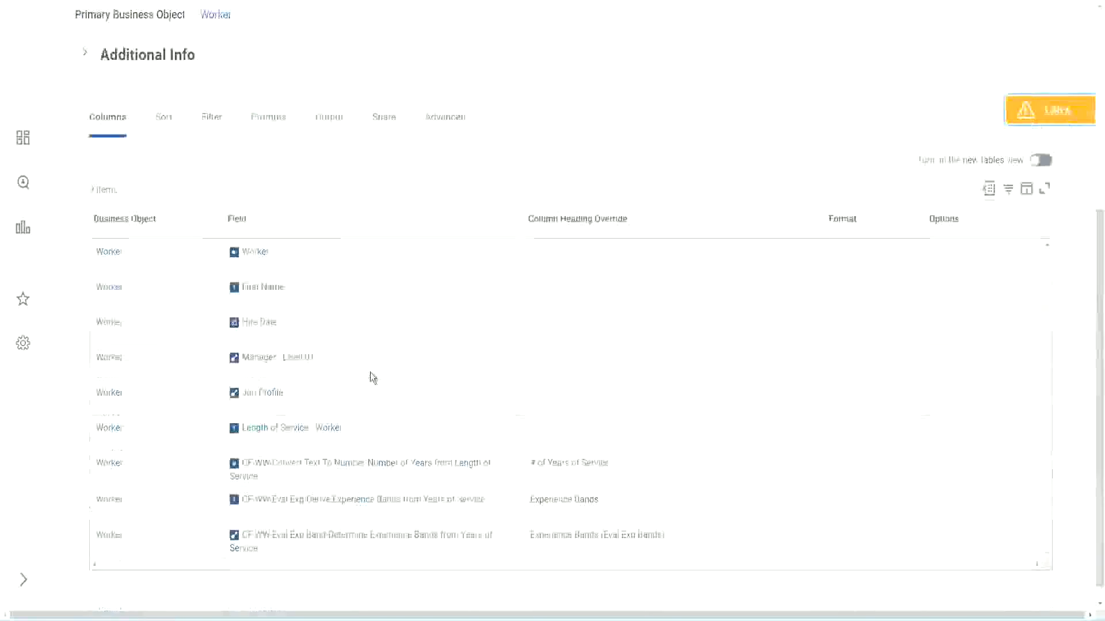
{"action": "right_click", "coordinate": [348, 448]}
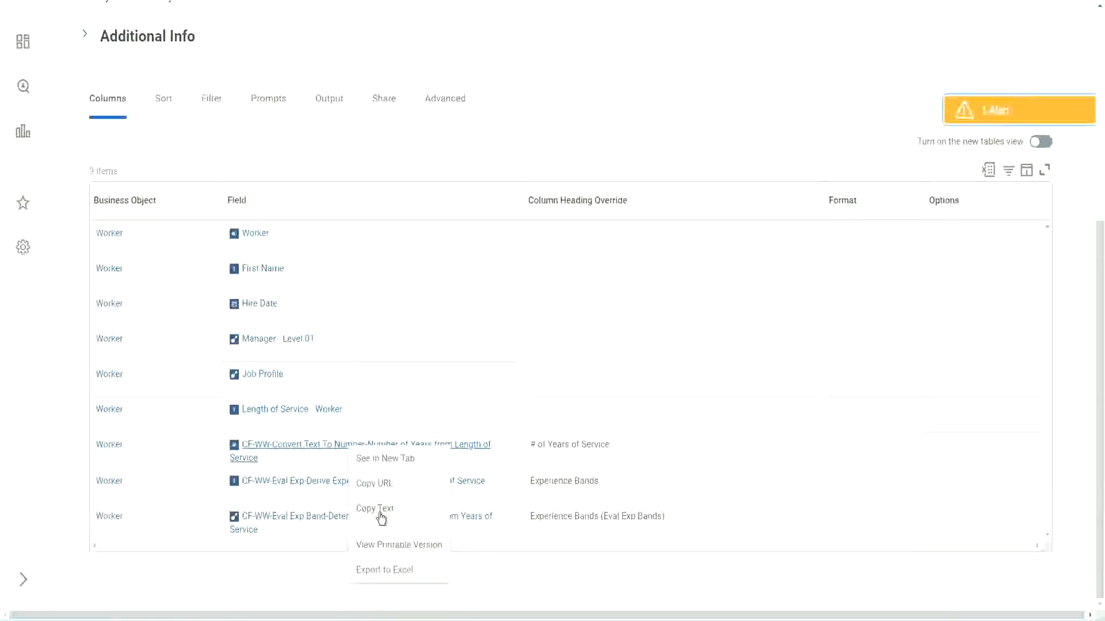
{"action": "left_click", "coordinate": [383, 511]}
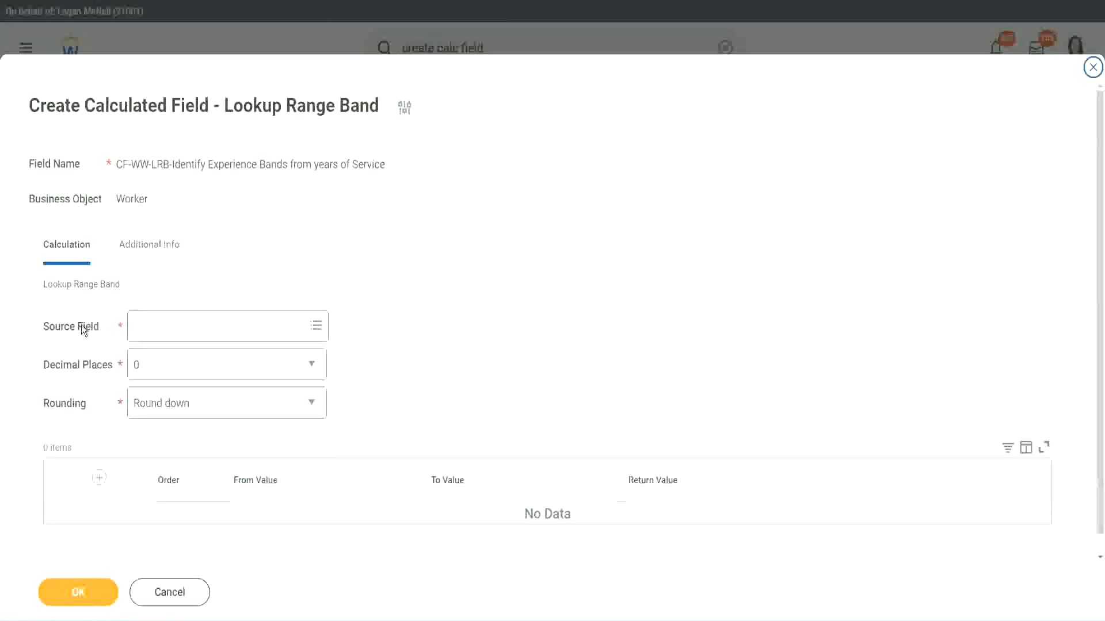
{"action": "left_click", "coordinate": [171, 327]}
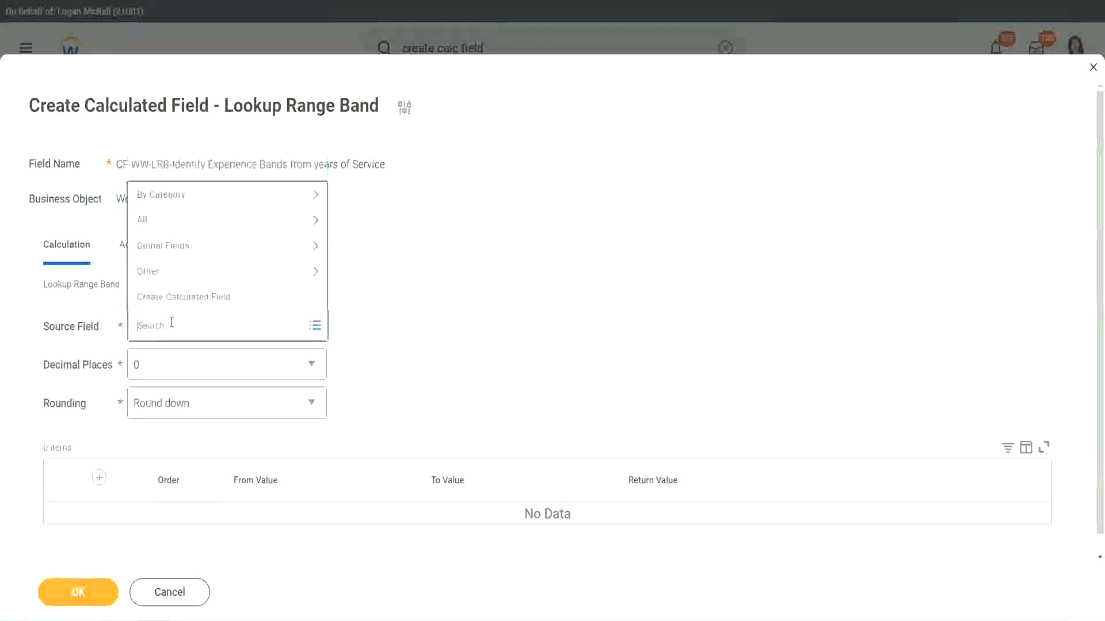
{"action": "type", "text": "Number of Years from Length of Service"}
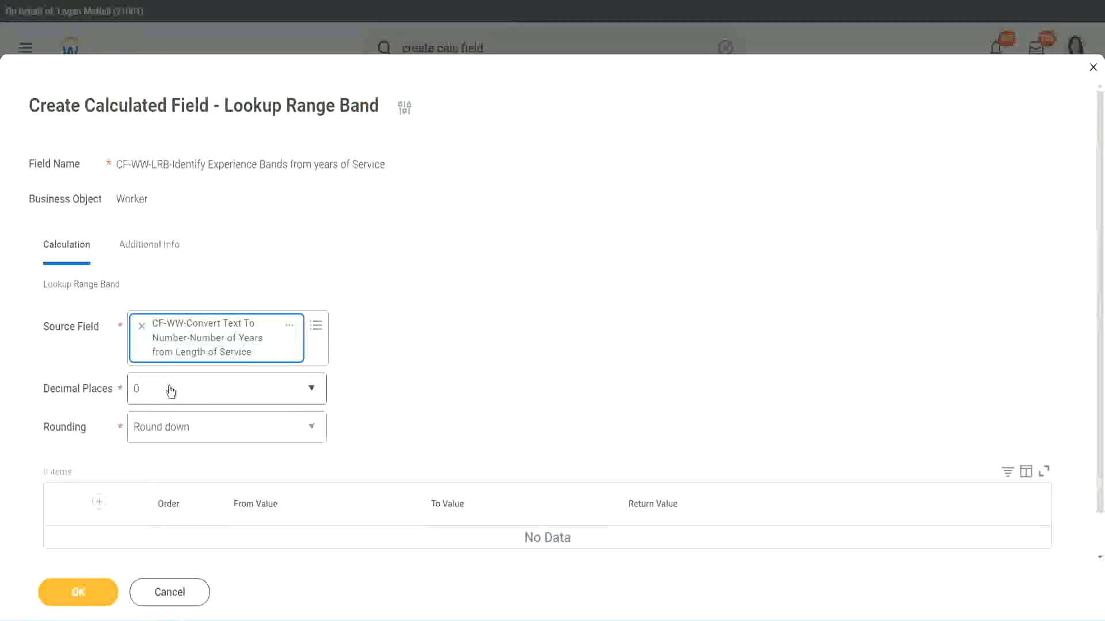
- Keep the decimal places at 0 and set the rounding to Round after reviewing the available options
{"action": "left_click", "coordinate": [216, 396]}
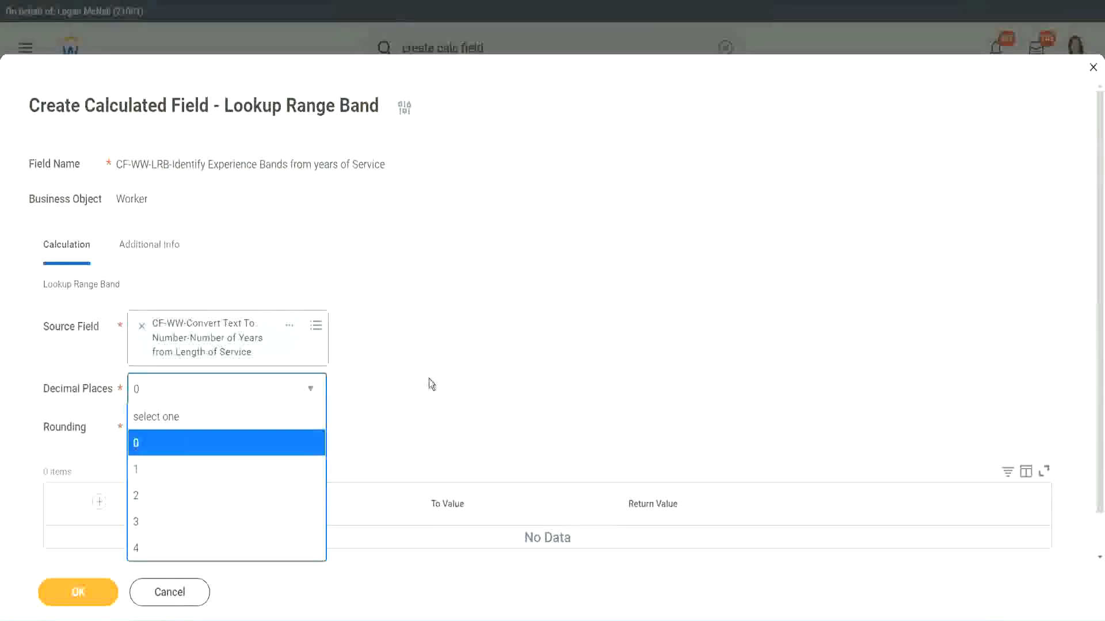
{"action": "left_click", "coordinate": [384, 381]}
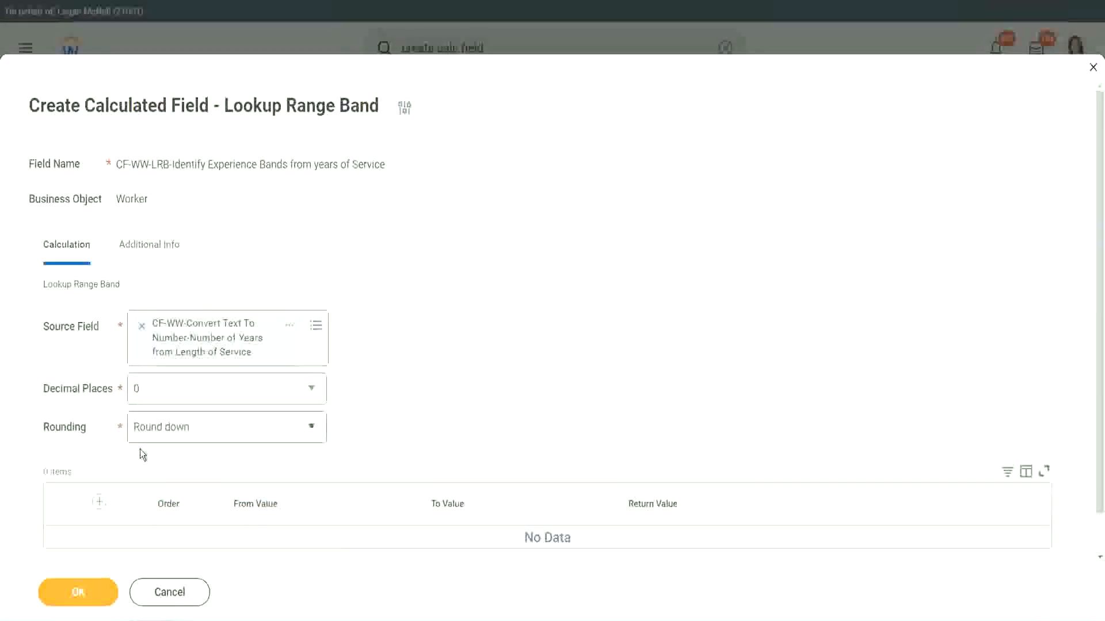
{"action": "left_click", "coordinate": [177, 431]}
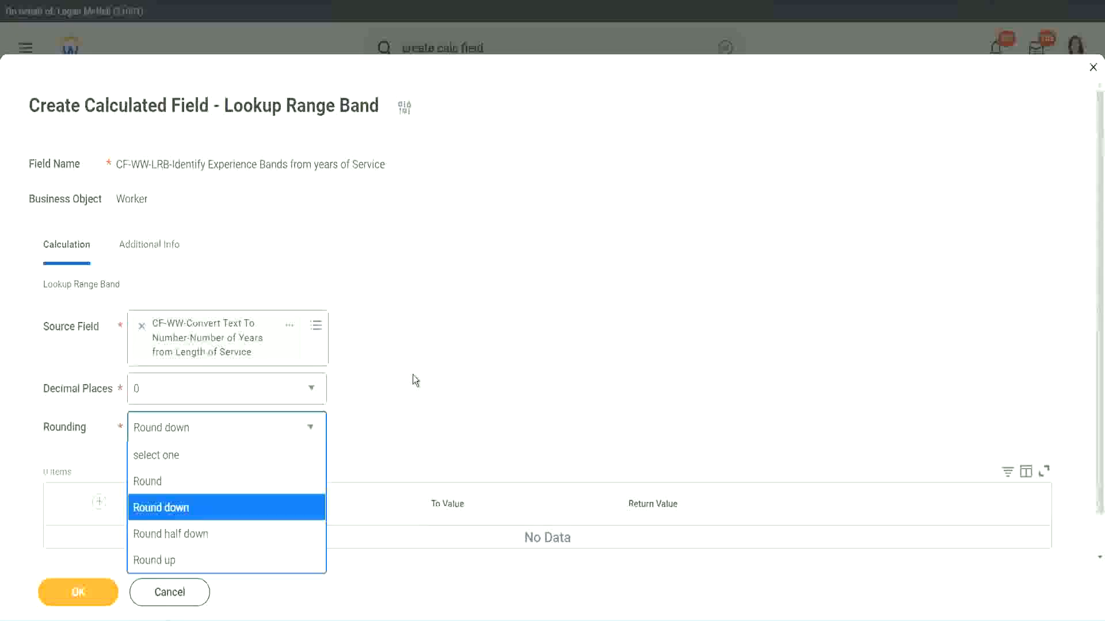
{"action": "left_click", "coordinate": [389, 423]}
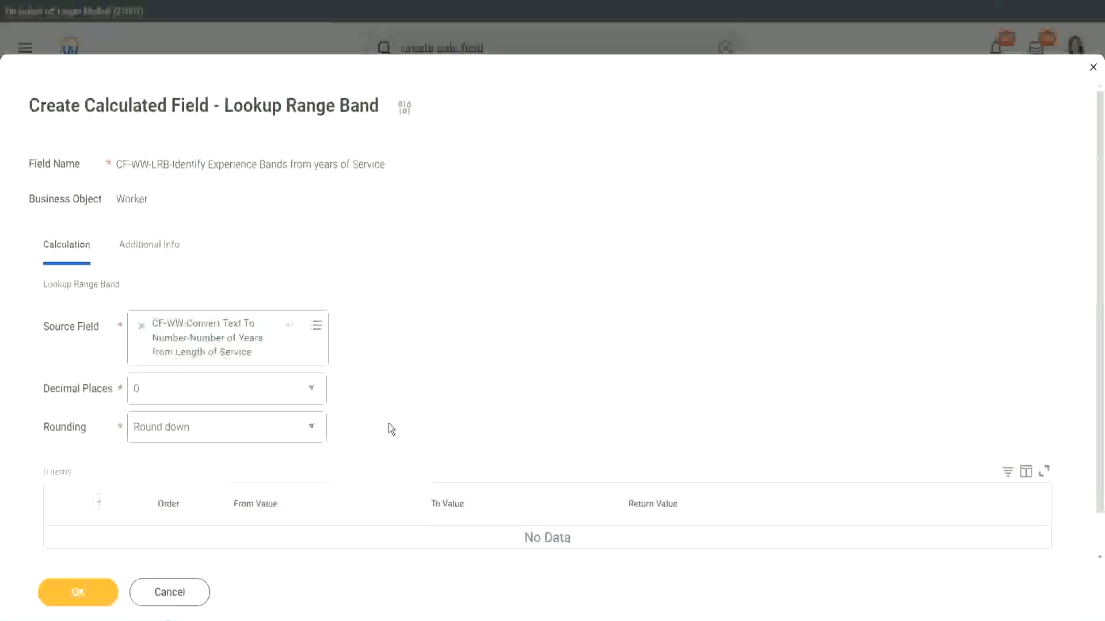
{"action": "left_click", "coordinate": [190, 435]}
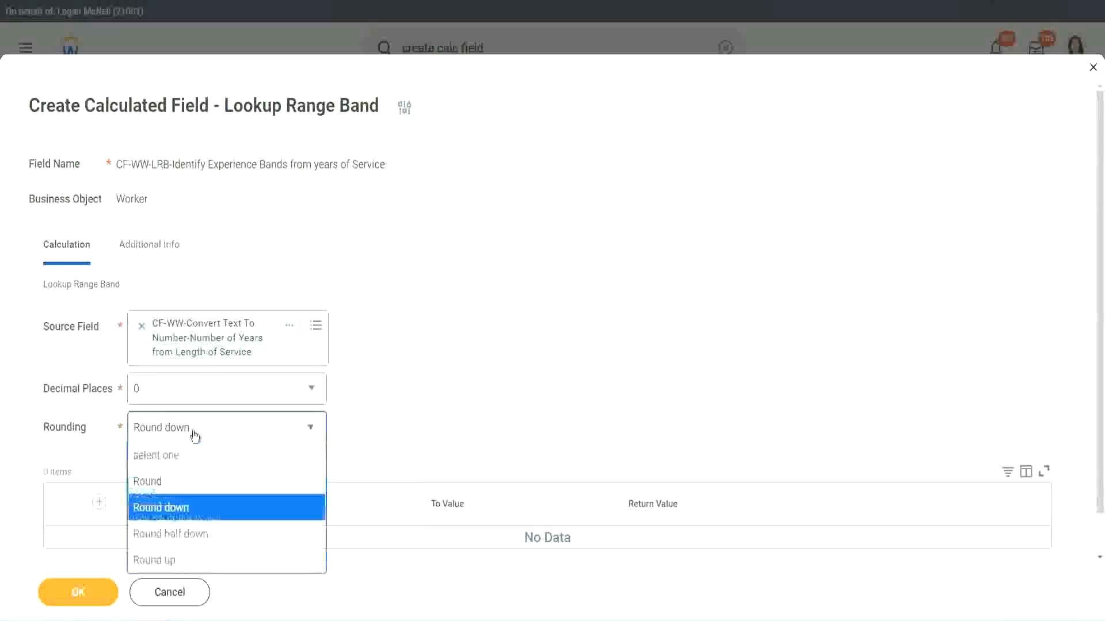
{"action": "left_click", "coordinate": [184, 485]}
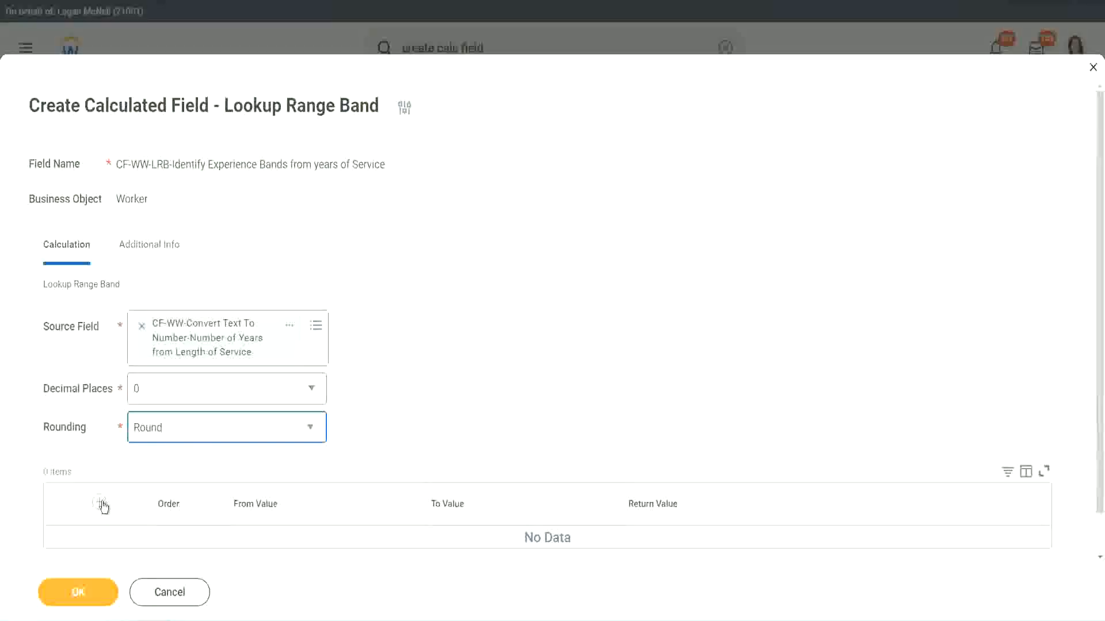
- Add the first range band from 0 to 7 with the return value Amateur
{"action": "left_click", "coordinate": [190, 476]}
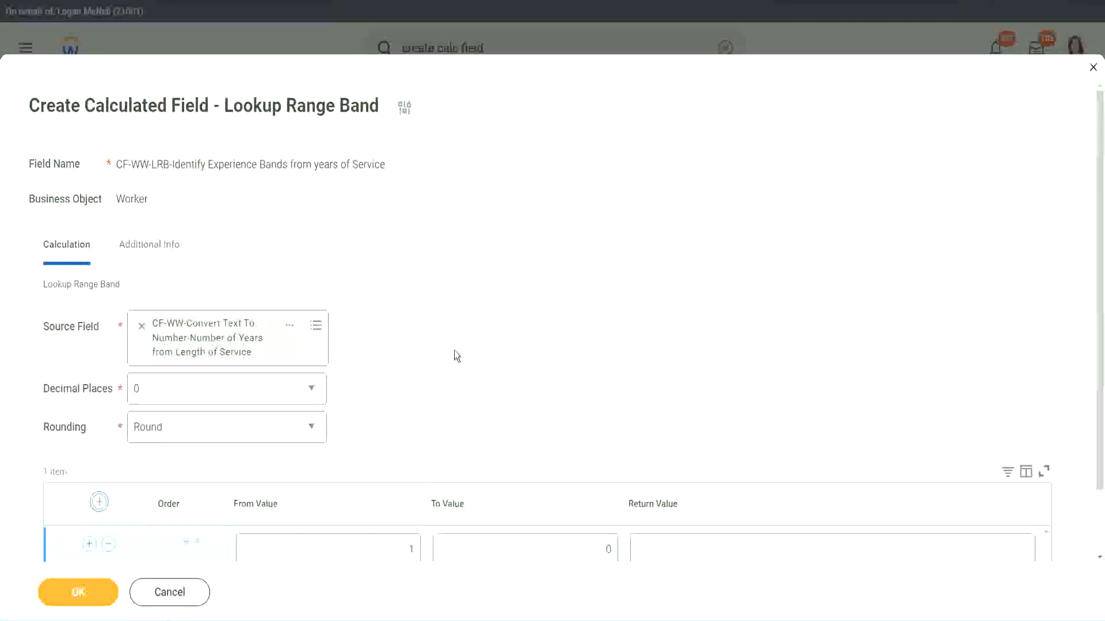
{"action": "scroll", "coordinate": [454, 351], "scroll_direction": "down", "scroll_amount": 1}
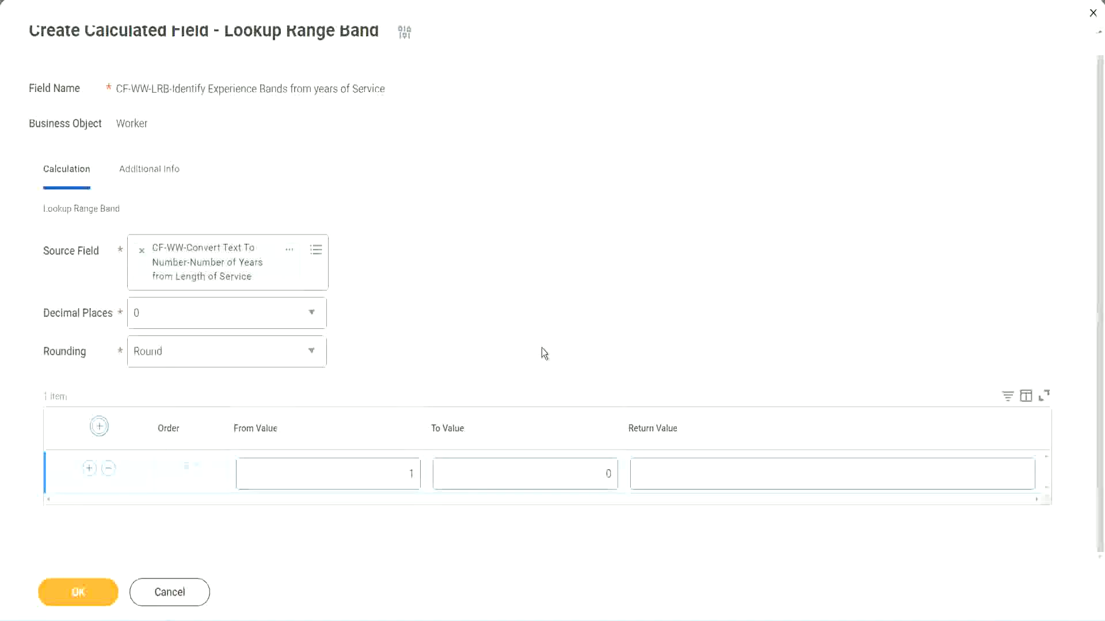
{"action": "left_click", "coordinate": [403, 478]}
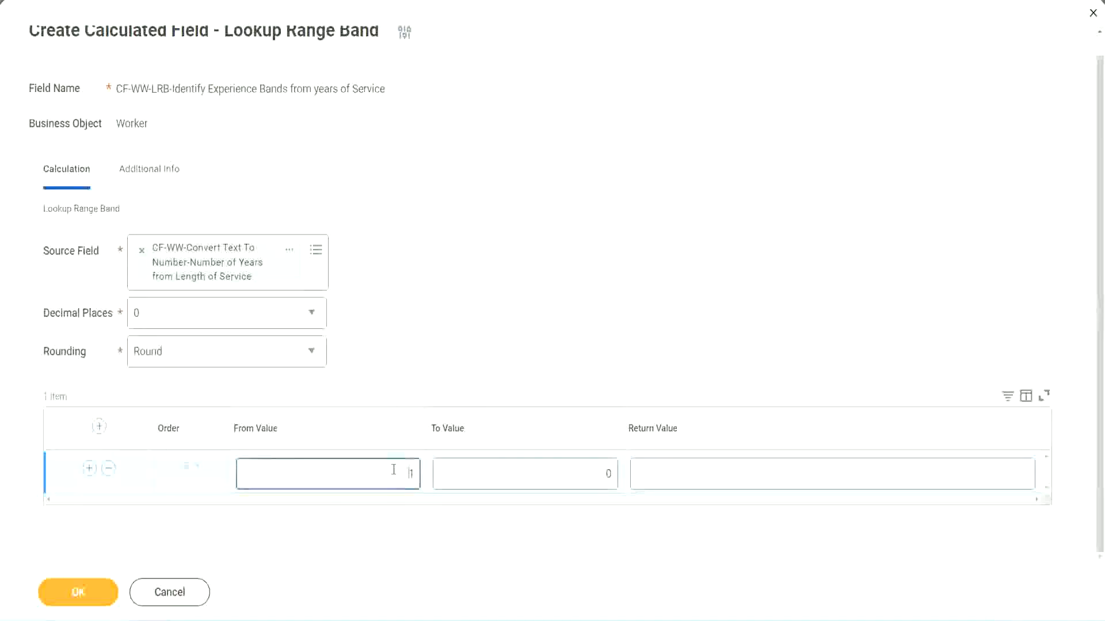
{"action": "key", "text": "Tab"}
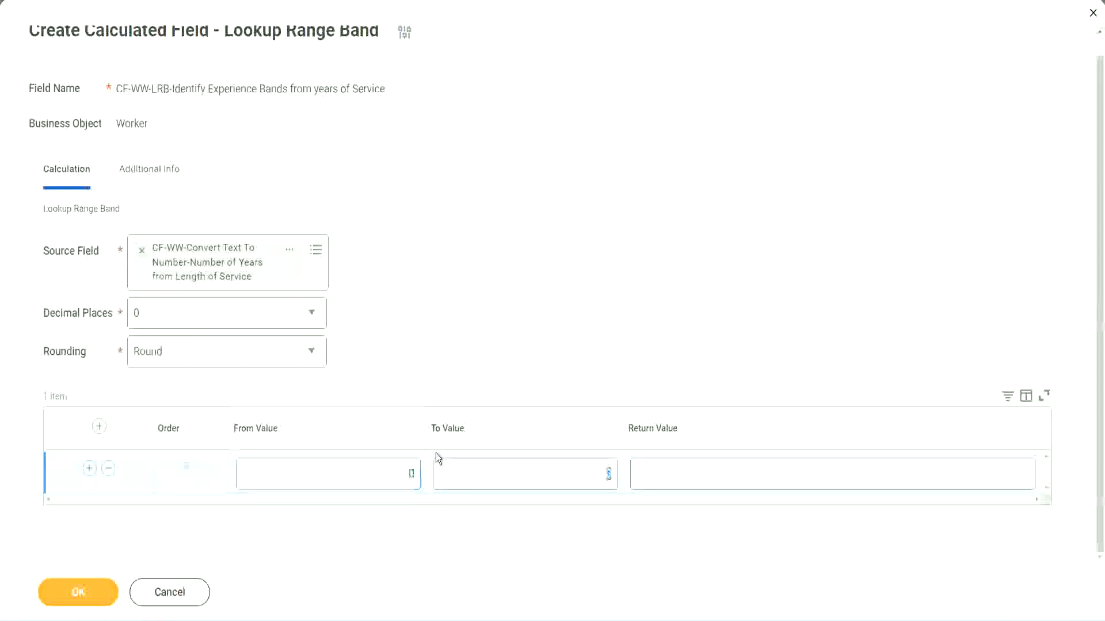
{"action": "type", "text": "7"}
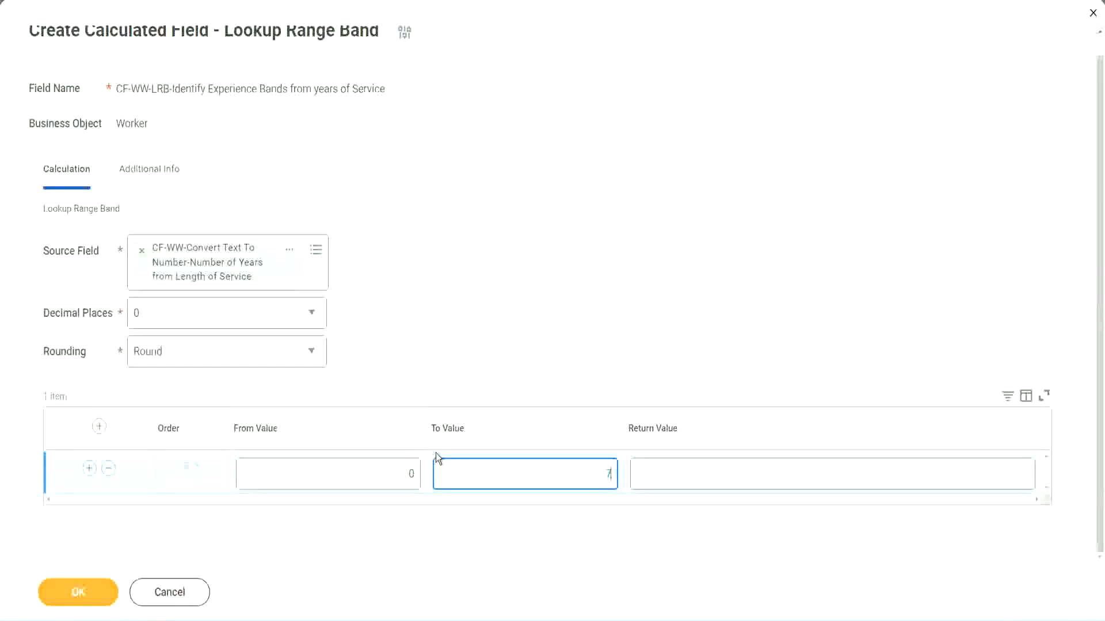
{"action": "key", "text": "Tab"}
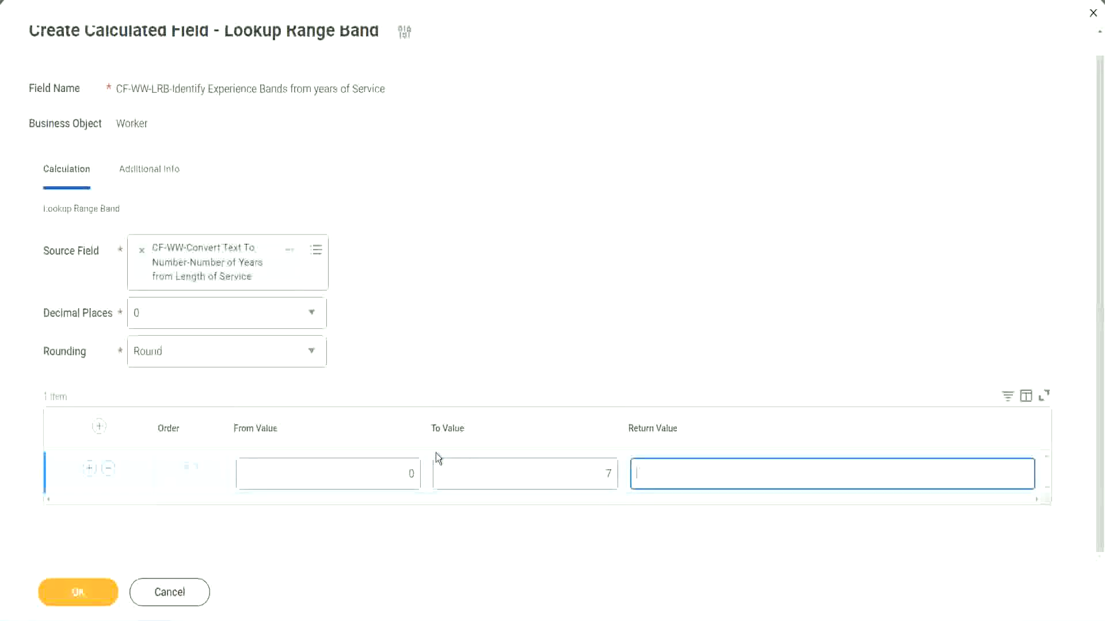
{"action": "type", "text": "Amateur"}
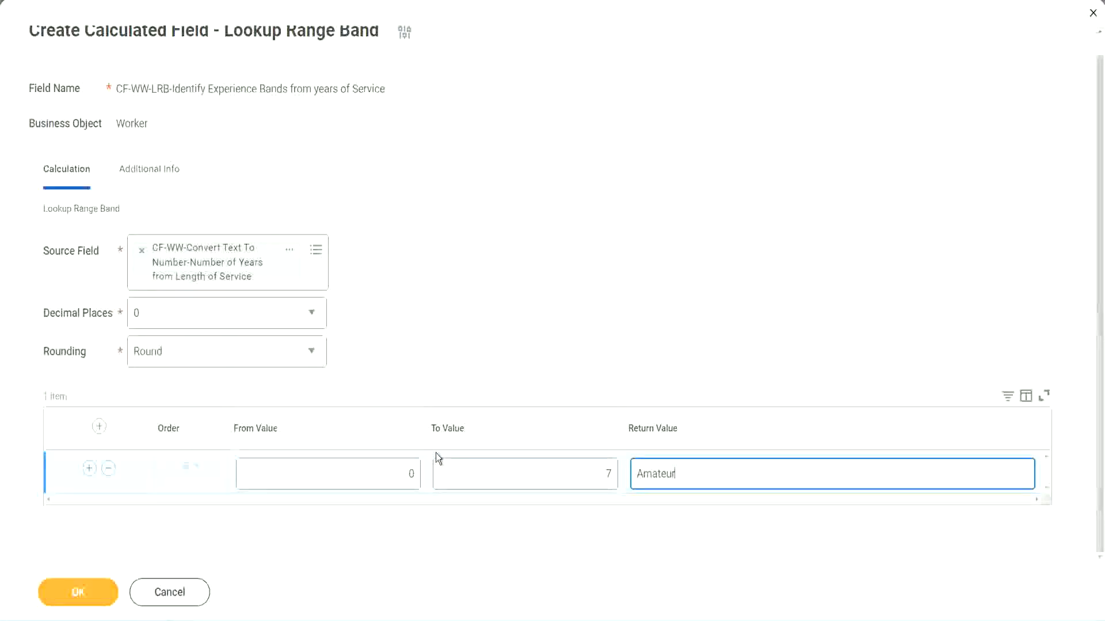
- Add a second range band from 8 to 15 with the return value Experienced
{"action": "left_click", "coordinate": [382, 473]}
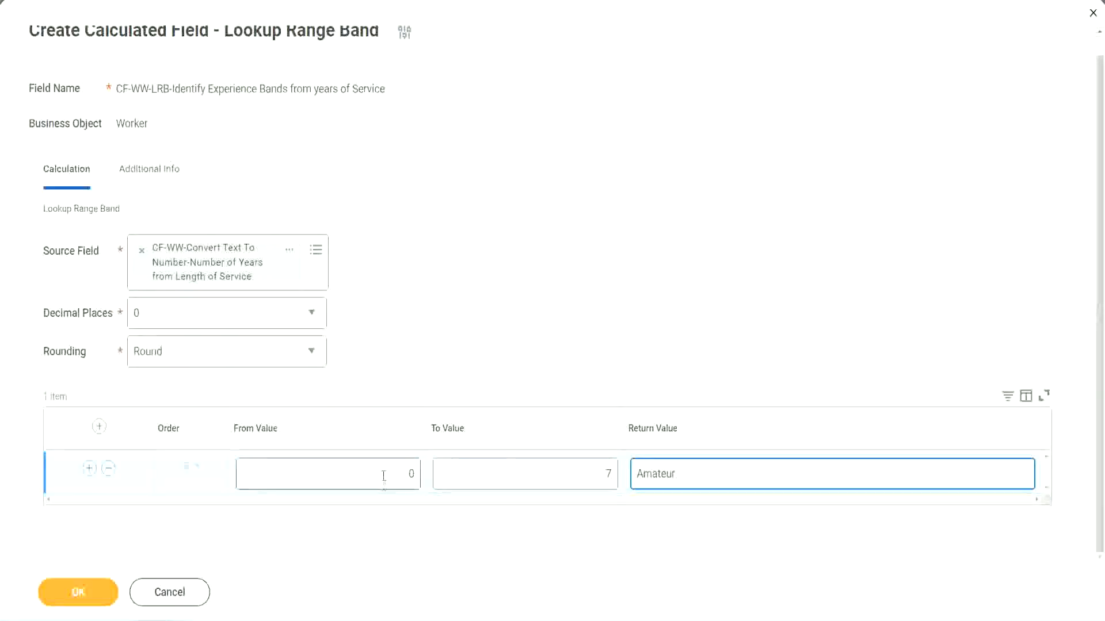
{"action": "left_click", "coordinate": [597, 466]}
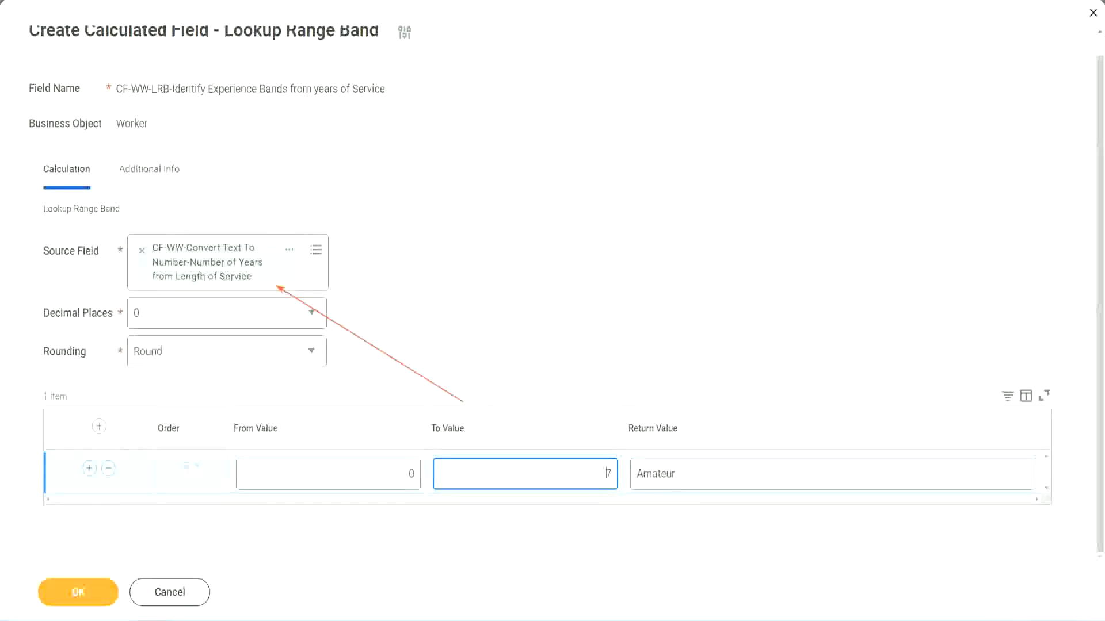
{"action": "left_click", "coordinate": [89, 469]}
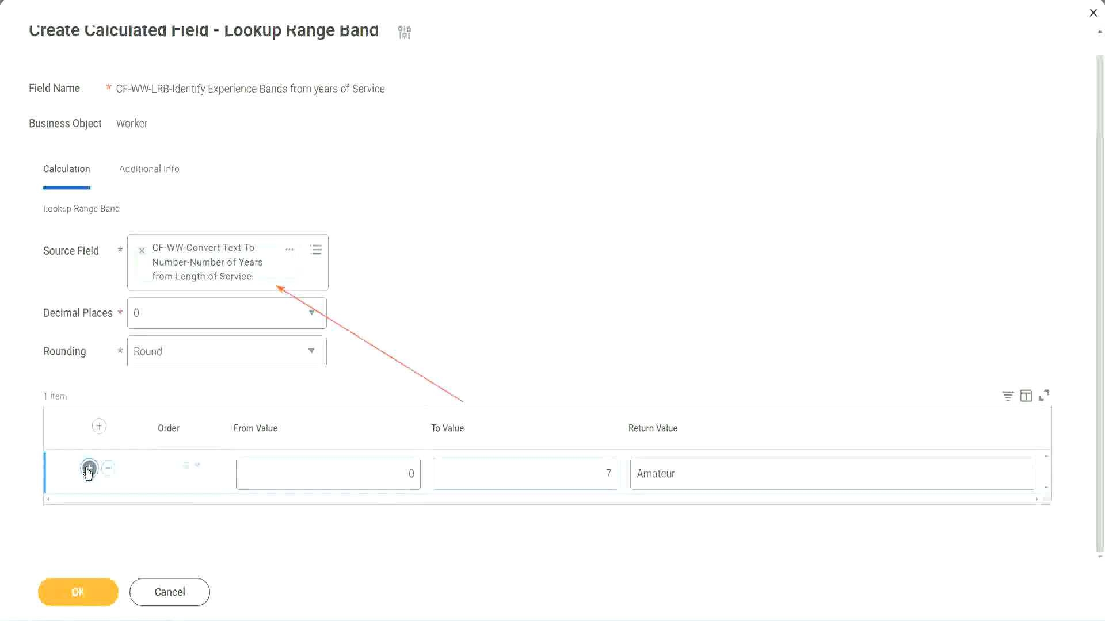
{"action": "double_click", "coordinate": [411, 517]}
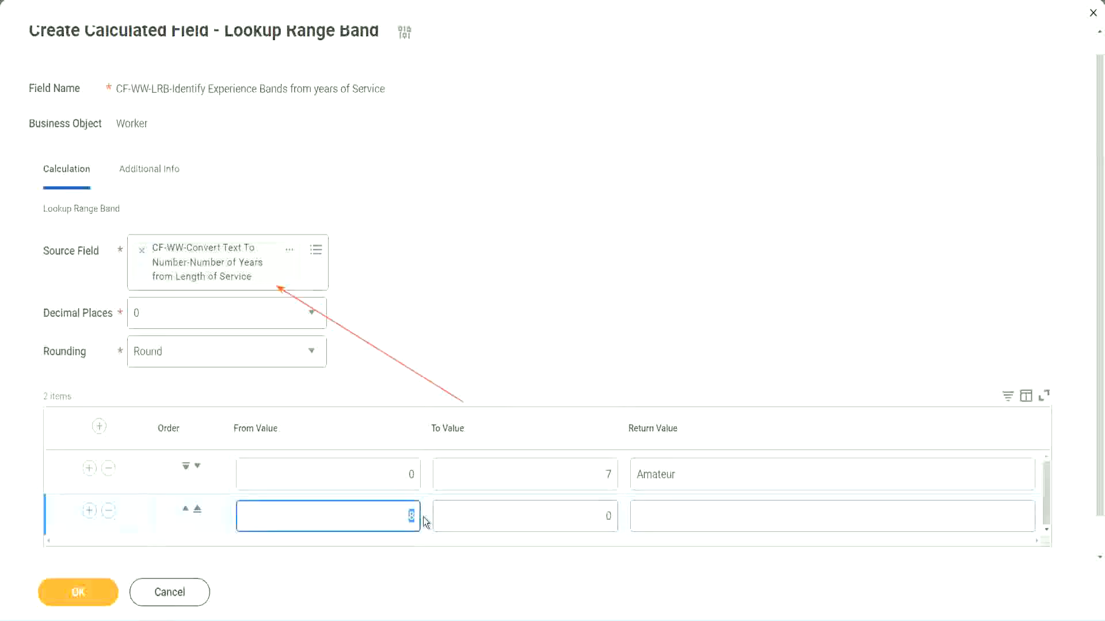
{"action": "left_click", "coordinate": [398, 475]}
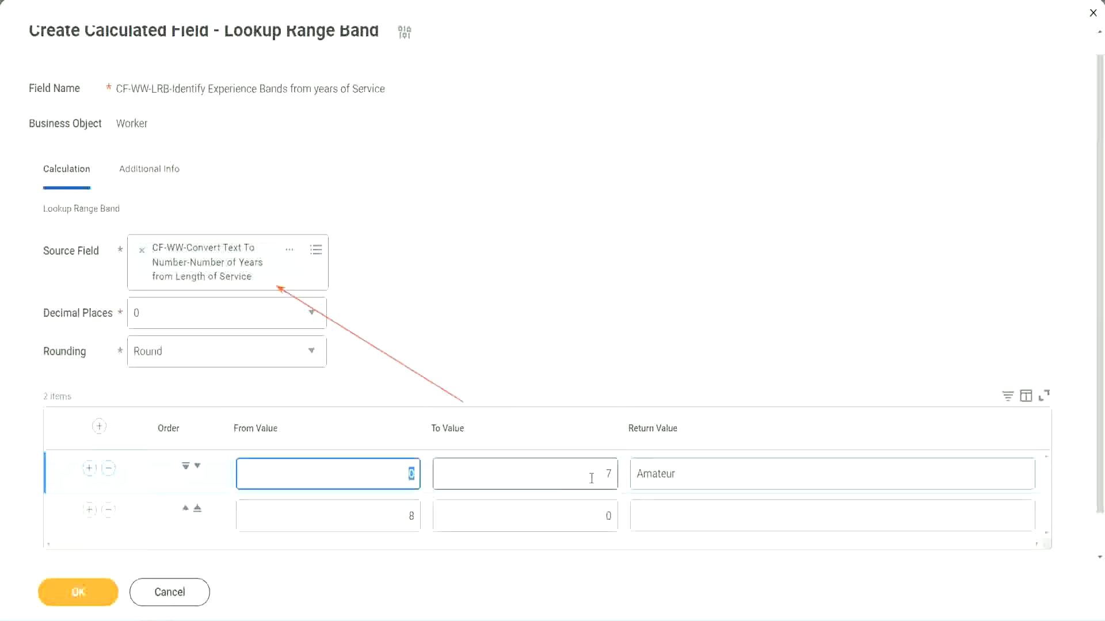
{"action": "left_click", "coordinate": [601, 475]}
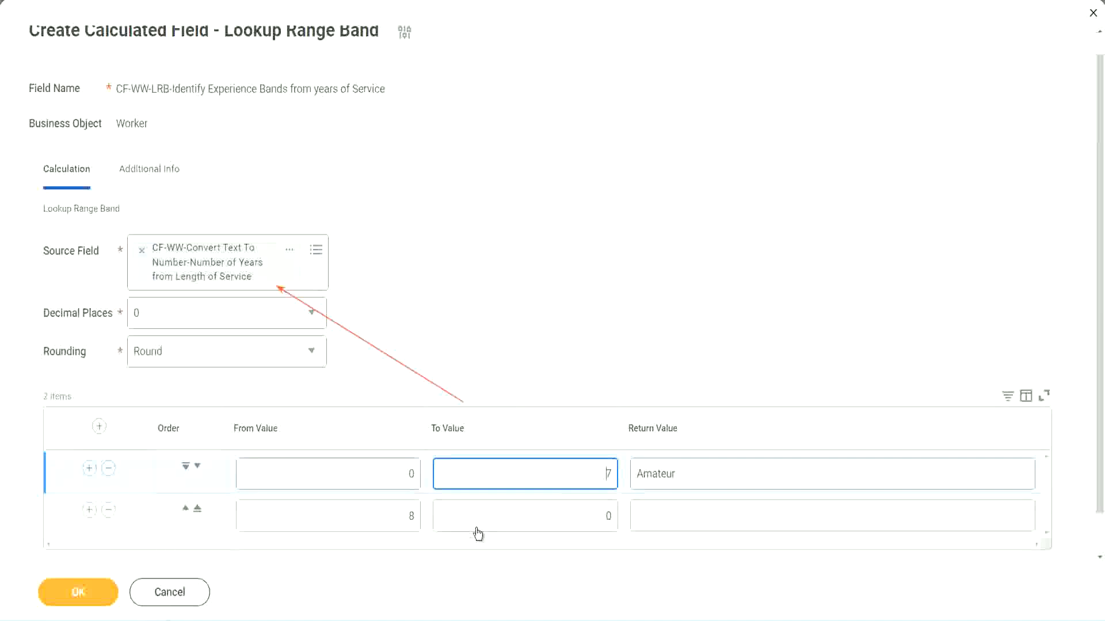
{"action": "double_click", "coordinate": [394, 517]}
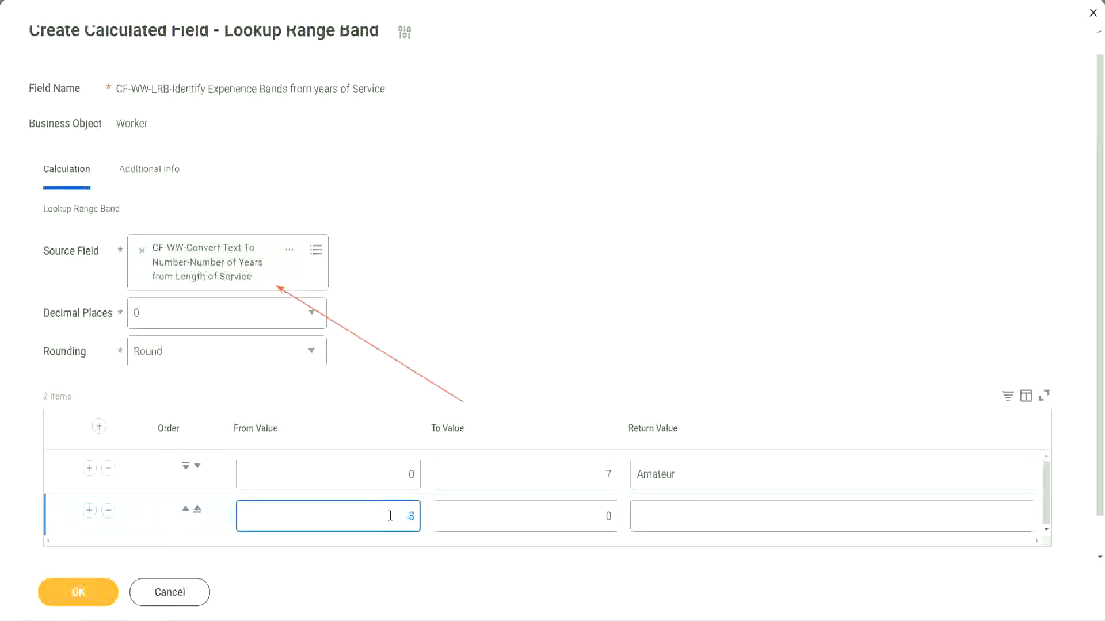
{"action": "left_click", "coordinate": [390, 517]}
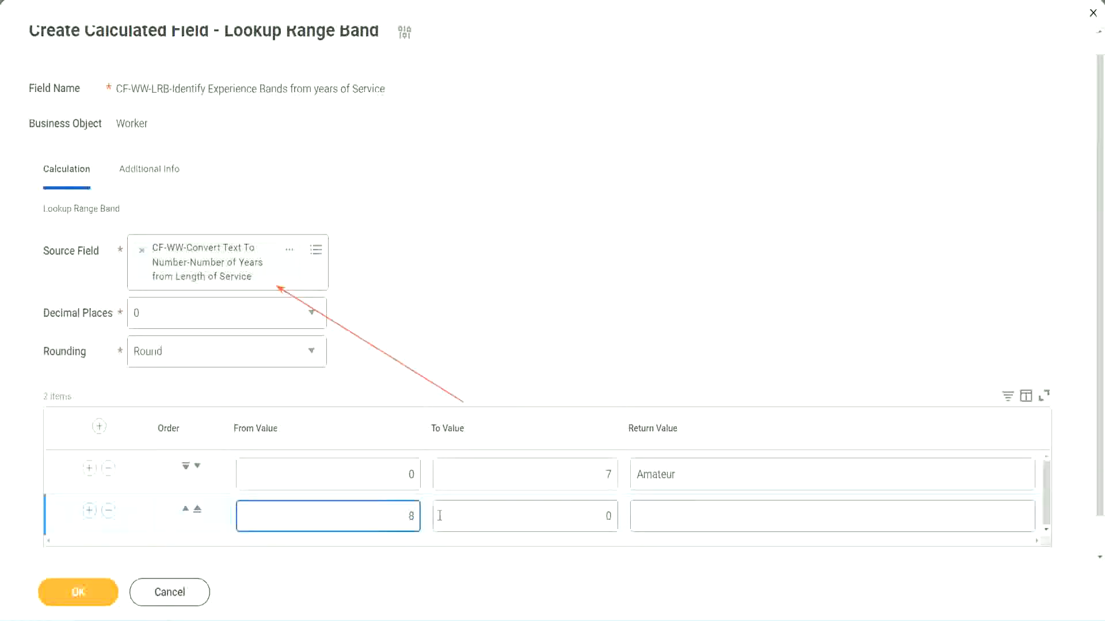
{"action": "left_click", "coordinate": [599, 517]}
{"action": "key", "text": "BackSpace"}
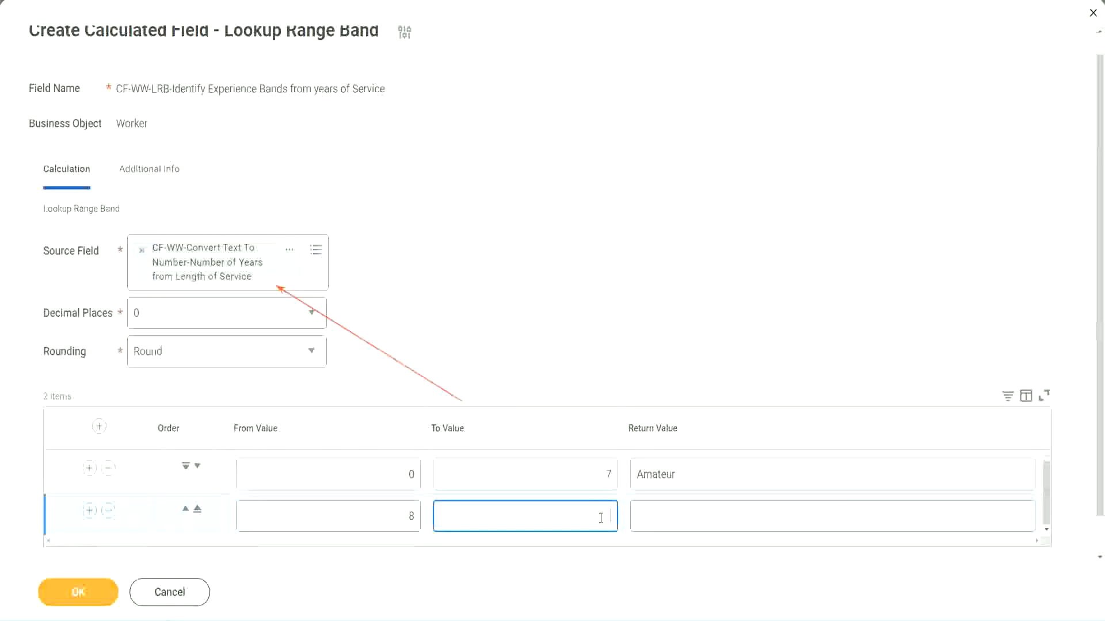
{"action": "type", "text": "15"}
{"action": "left_click", "coordinate": [681, 513]}
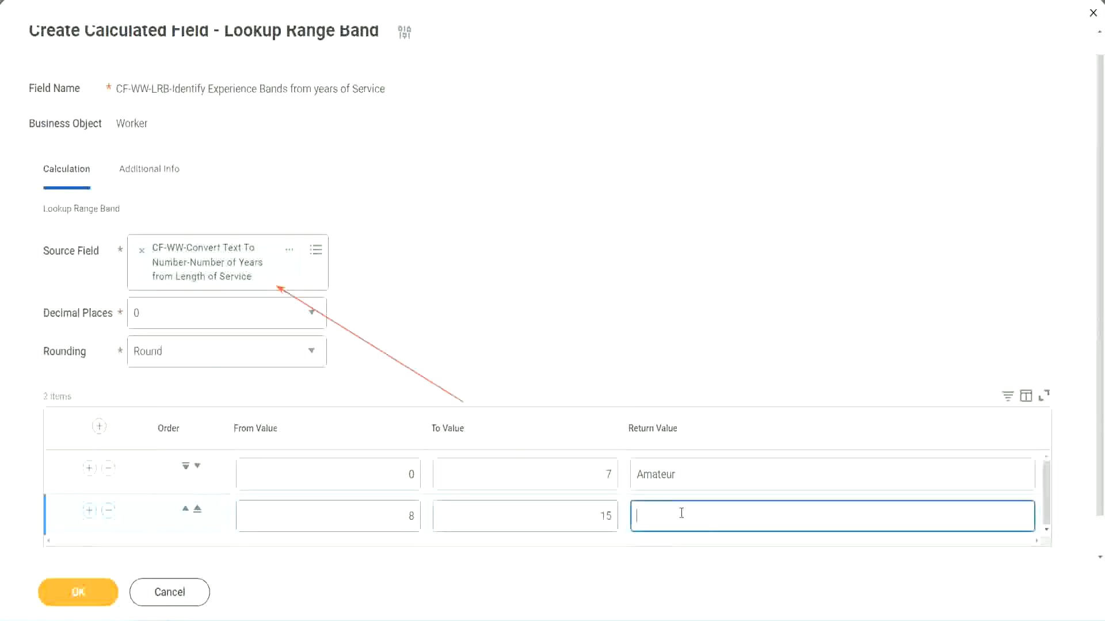
{"action": "type", "text": "Experienced"}
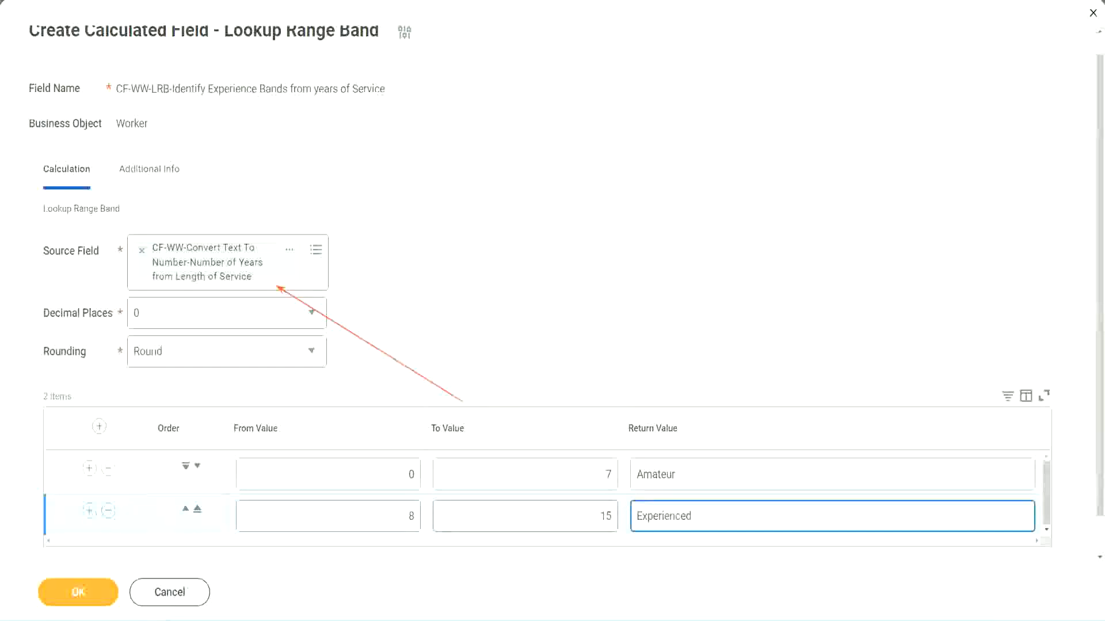
- Add a third range band from 16 to 30 with the return value Senior
{"action": "left_click", "coordinate": [89, 512]}
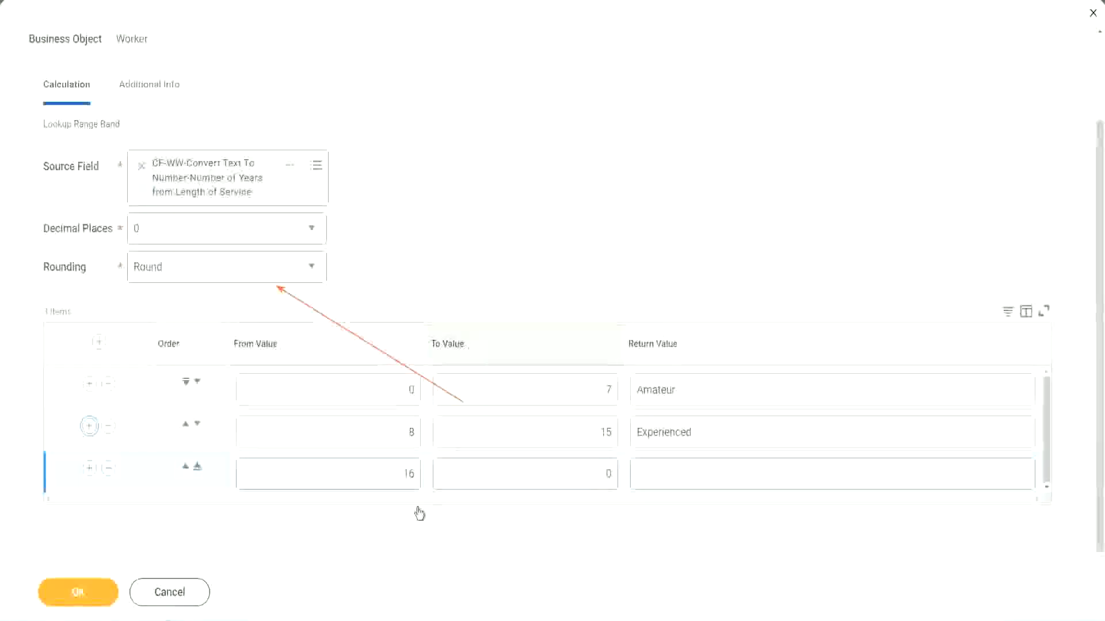
{"action": "left_click", "coordinate": [382, 480]}
{"action": "left_click", "coordinate": [556, 475]}
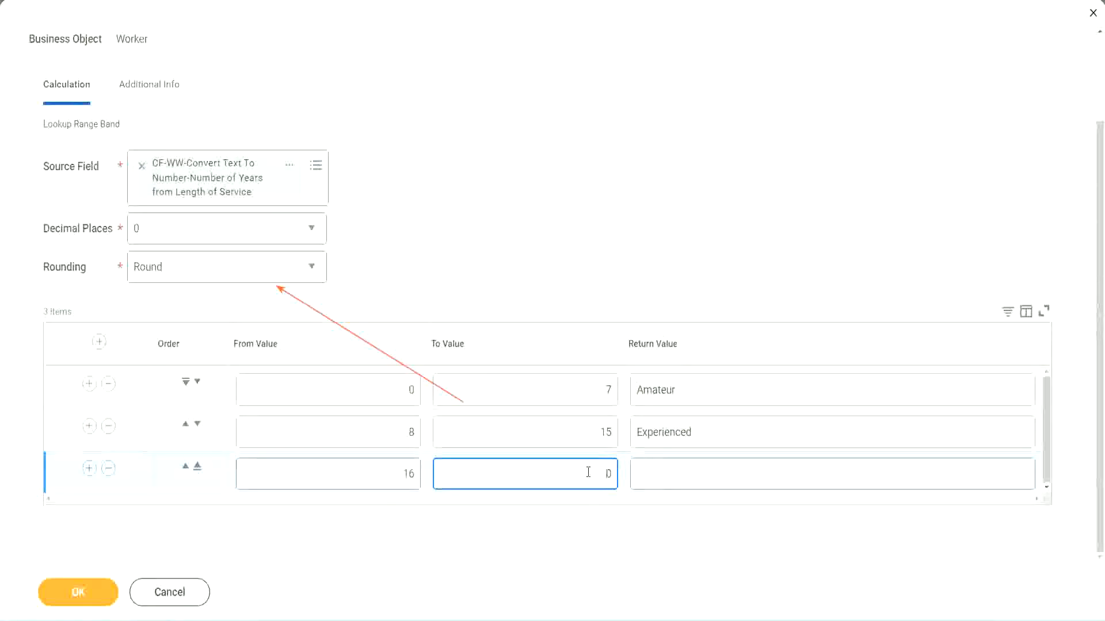
{"action": "type", "text": "3"}
{"action": "key", "text": "Tab"}
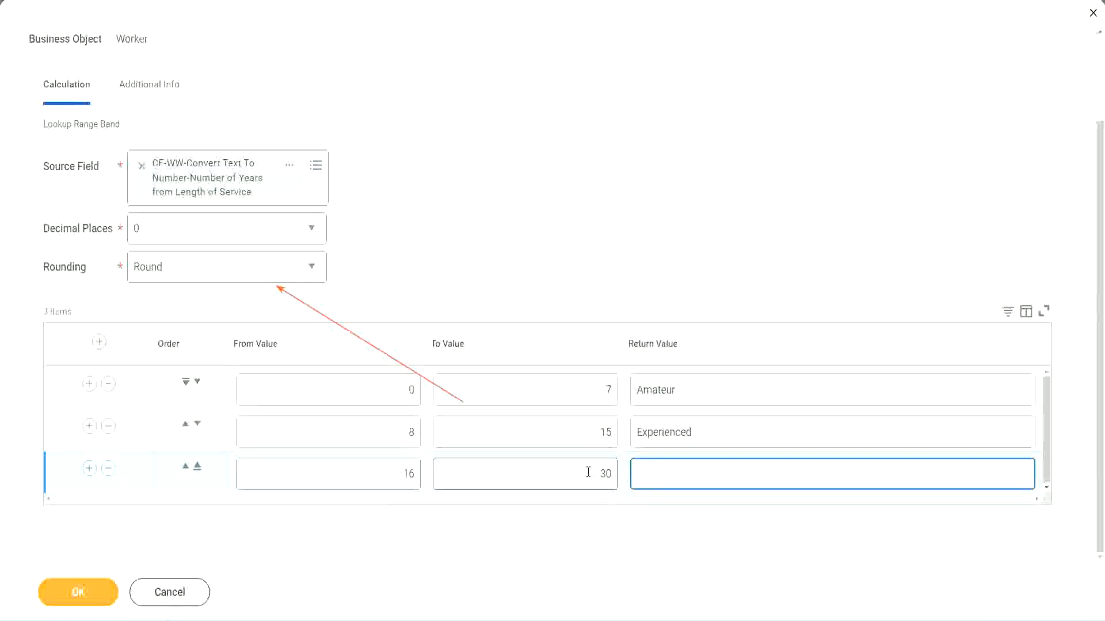
{"action": "type", "text": "Senior"}
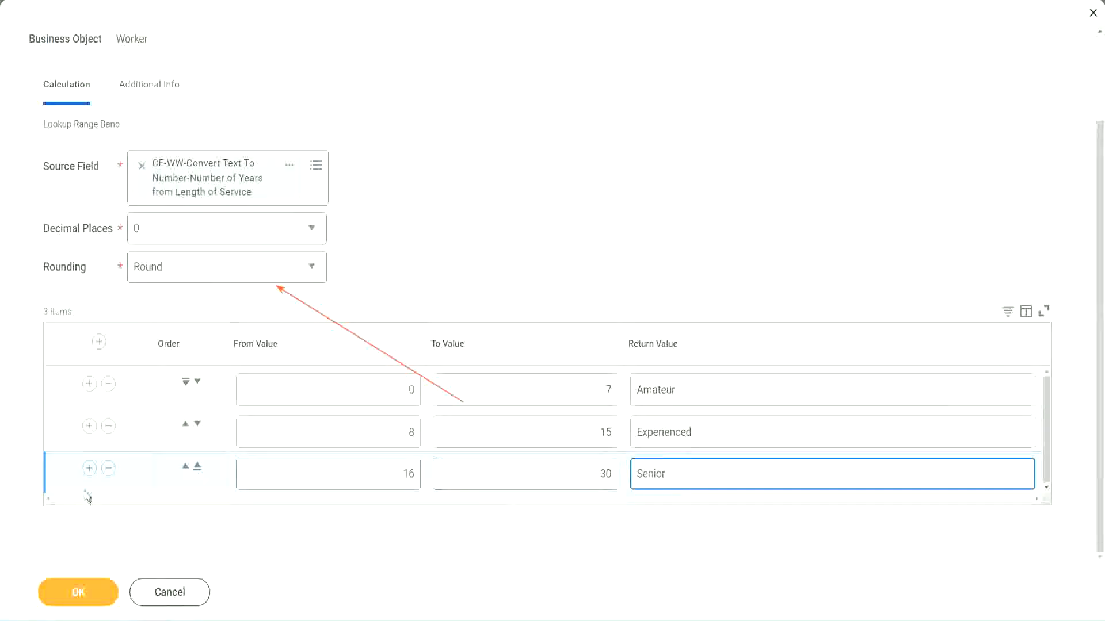
- Add a fourth range band from 31 to 1000 with the return value Legend
{"action": "left_click", "coordinate": [90, 467]}
{"action": "scroll", "coordinate": [305, 466], "scroll_direction": "down", "scroll_amount": 1}
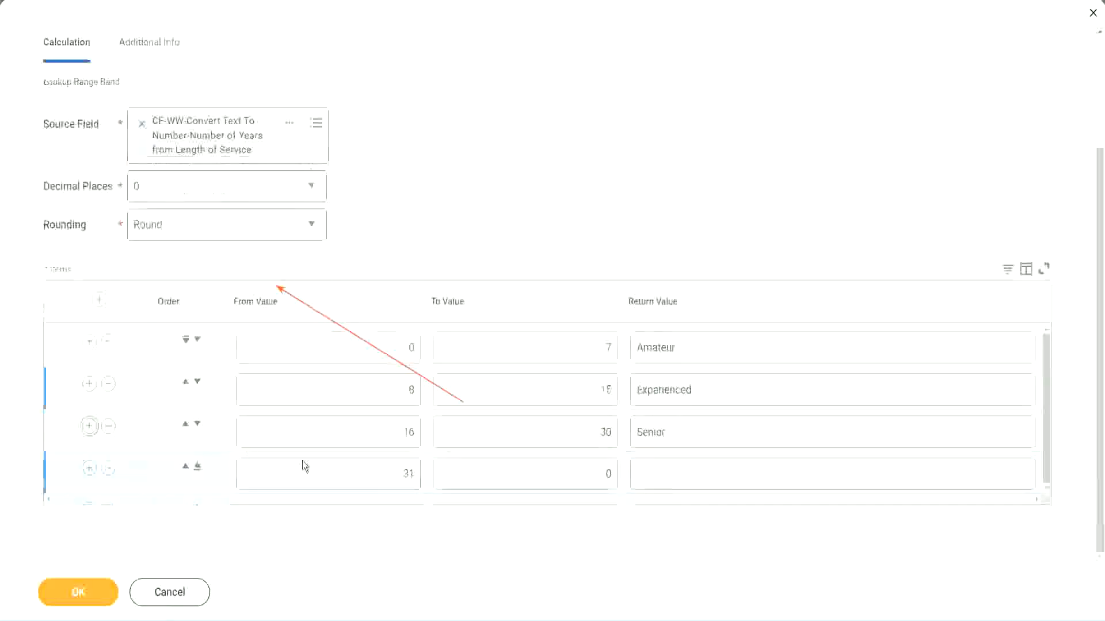
{"action": "left_click", "coordinate": [420, 467]}
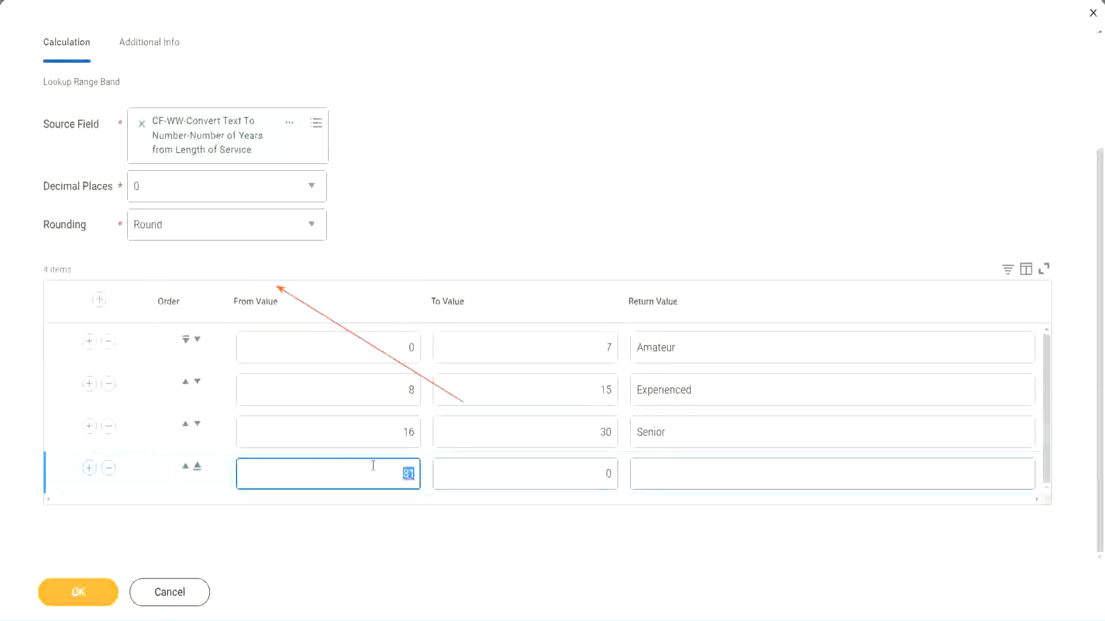
{"action": "left_click", "coordinate": [595, 474]}
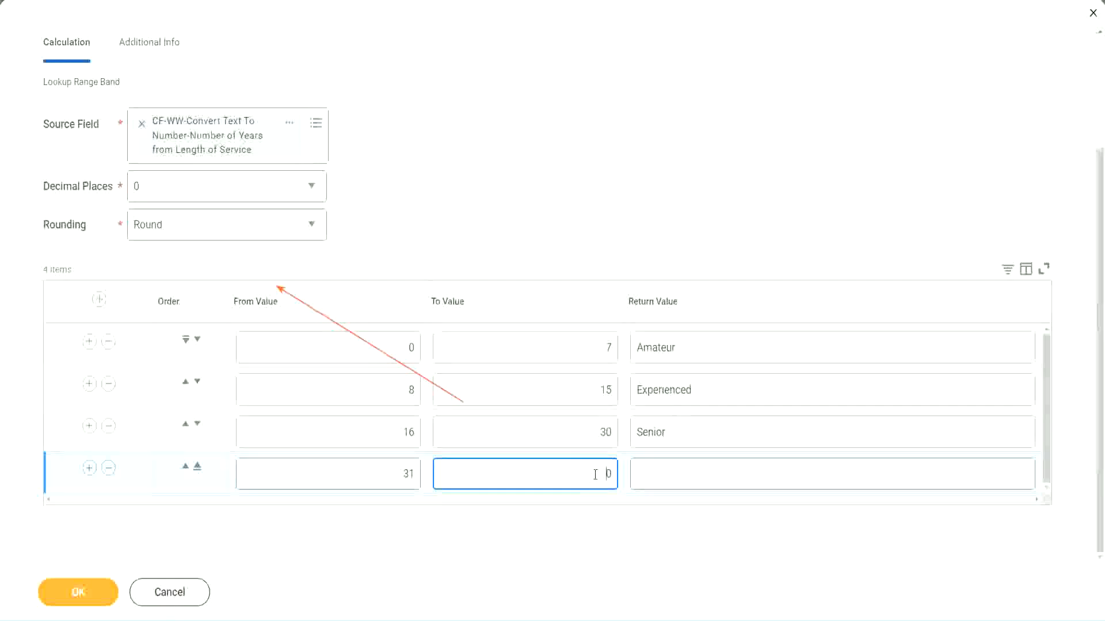
{"action": "type", "text": "1000"}
{"action": "double_click", "coordinate": [611, 472]}
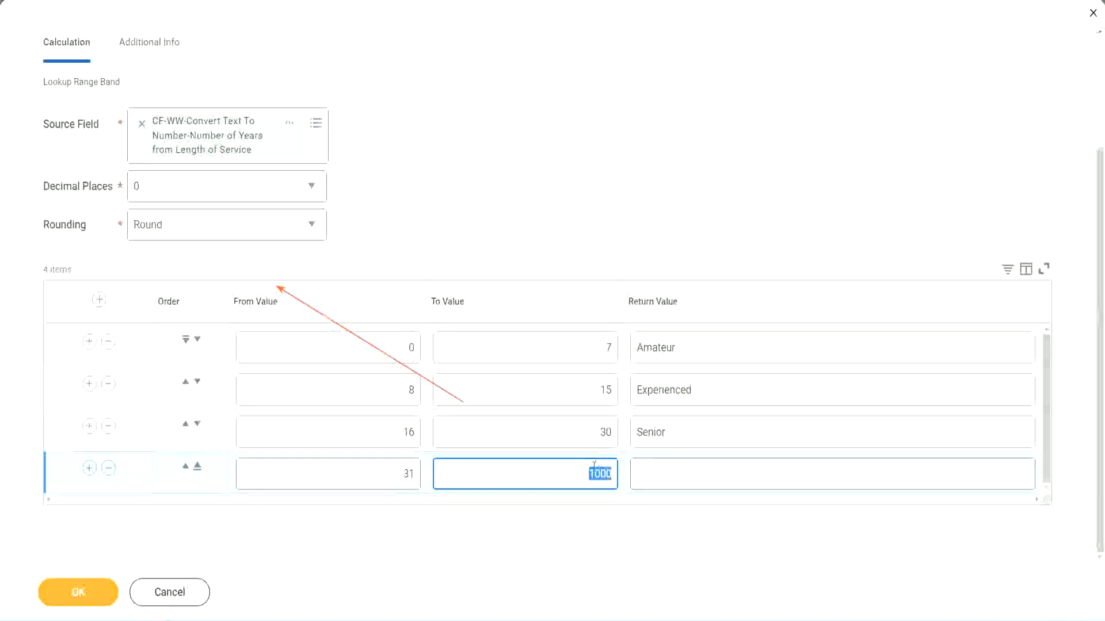
{"action": "left_click_drag", "start_coordinate": [580, 470], "coordinate": [621, 475]}
{"action": "left_click", "coordinate": [689, 474]}
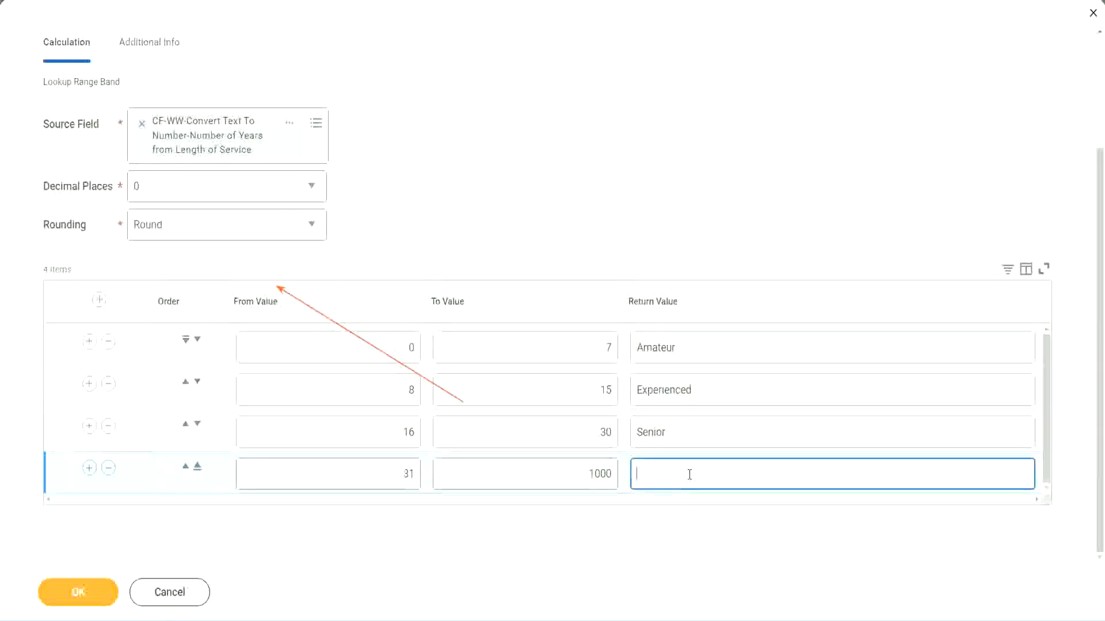
{"action": "type", "text": "Legend"}
- Review the from, to and return values of the four experience bands
{"action": "left_click", "coordinate": [513, 191]}
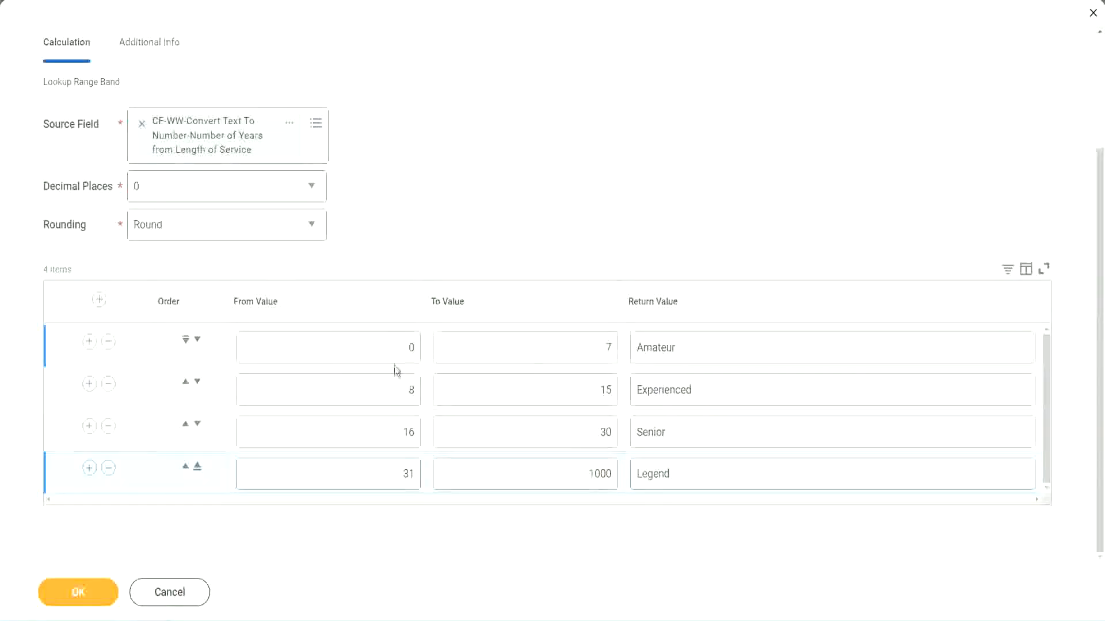
{"action": "left_click", "coordinate": [719, 344]}
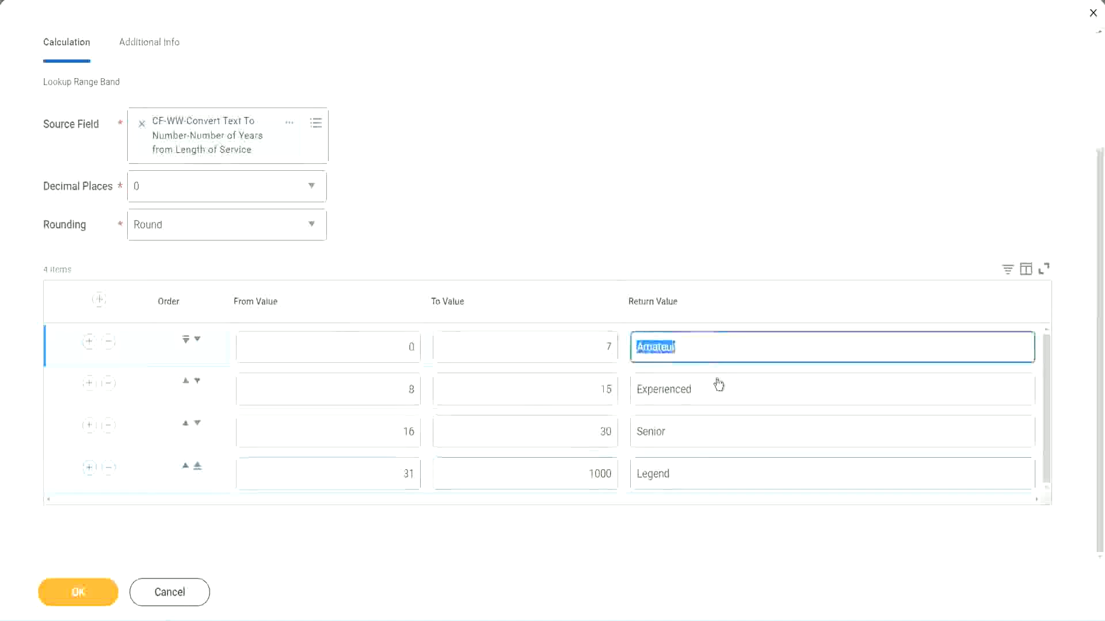
{"action": "left_click", "coordinate": [705, 397]}
{"action": "left_click", "coordinate": [695, 437]}
{"action": "left_click", "coordinate": [696, 474]}
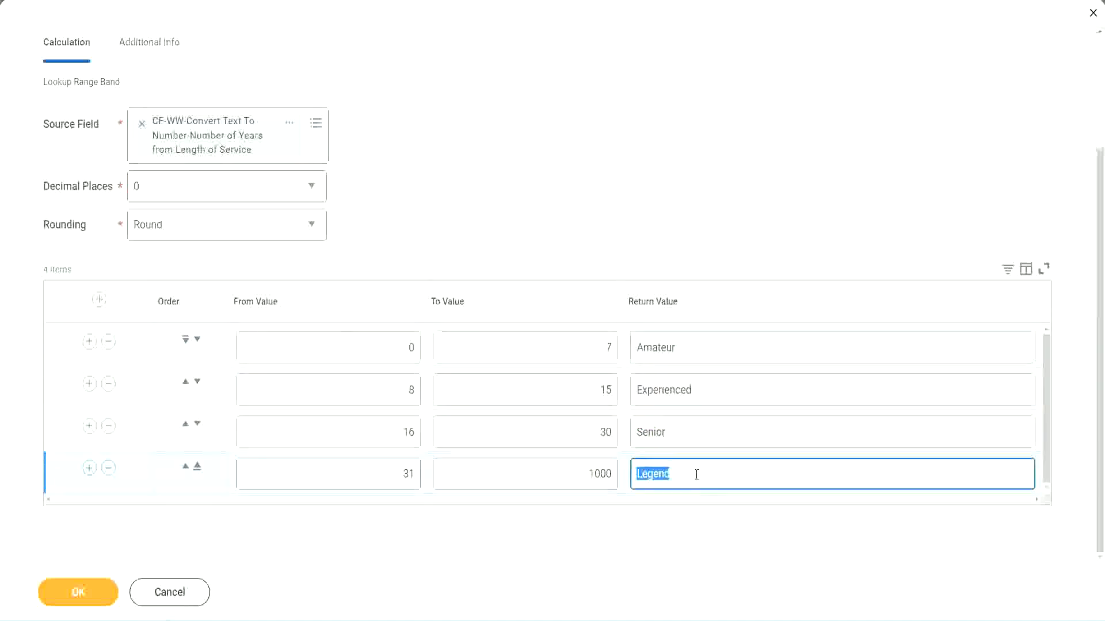
{"action": "left_click", "coordinate": [353, 350]}
{"action": "left_click", "coordinate": [724, 351]}
{"action": "left_click", "coordinate": [705, 397]}
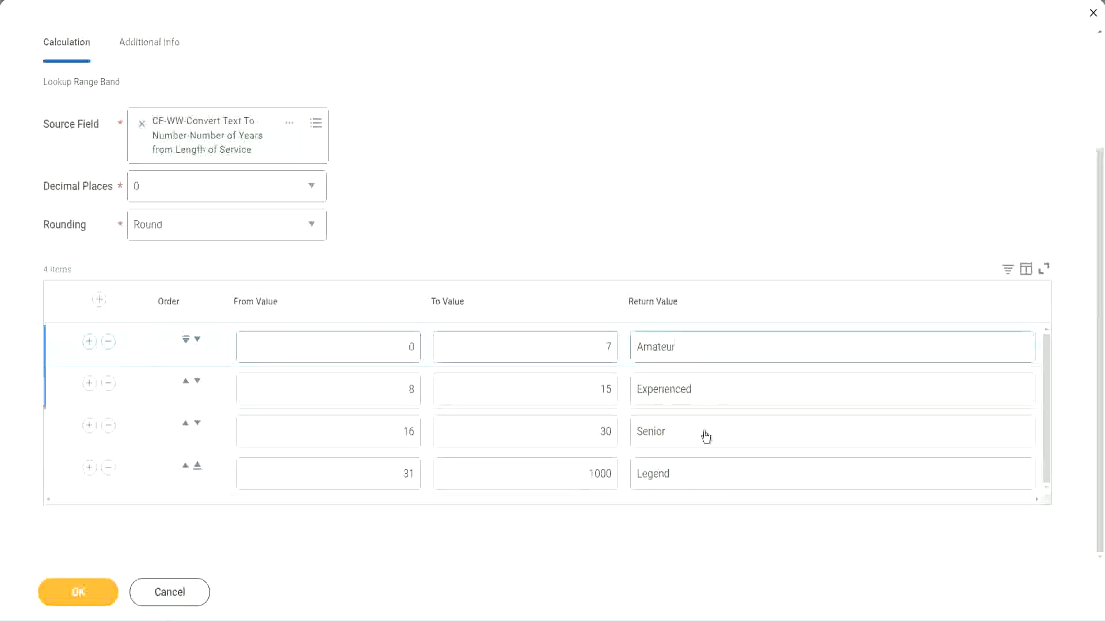
{"action": "left_click", "coordinate": [702, 437]}
{"action": "left_click", "coordinate": [694, 470]}
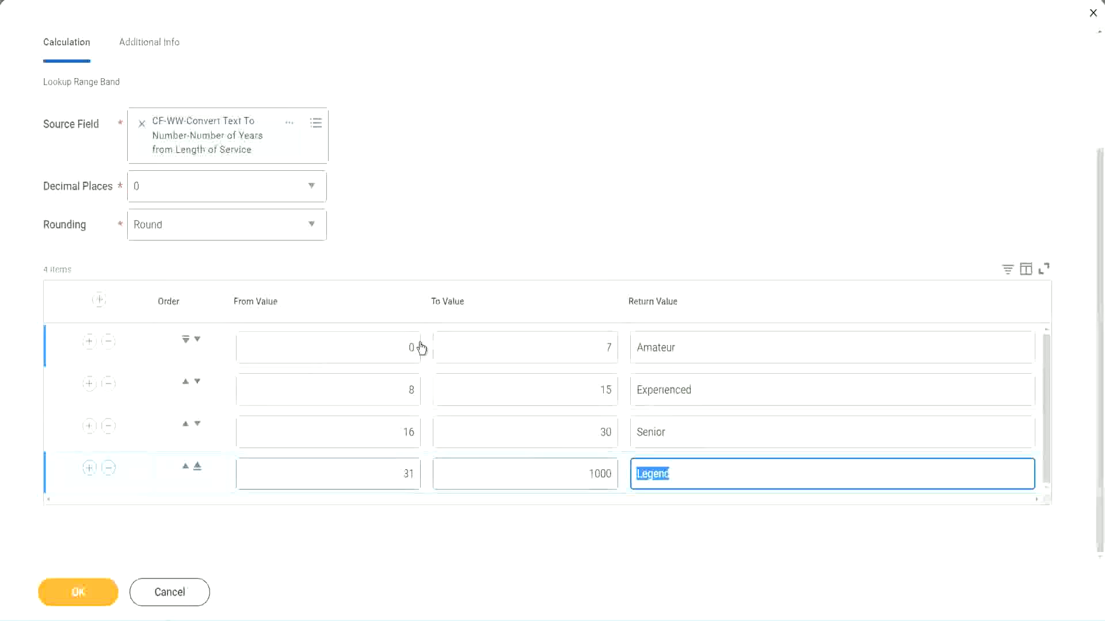
{"action": "left_click", "coordinate": [535, 283]}
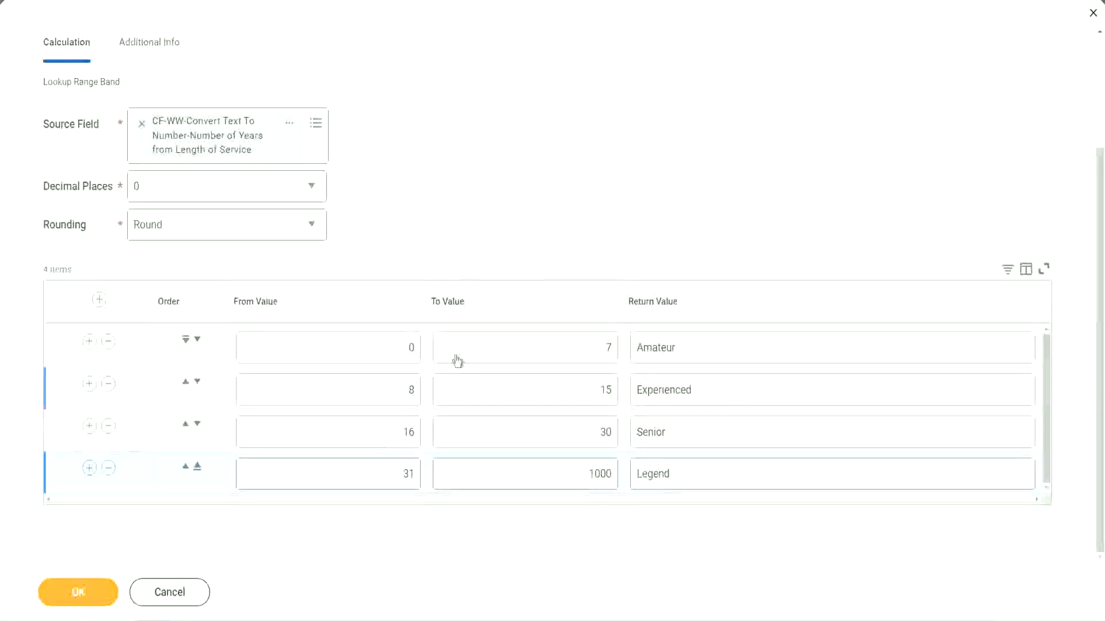
- Save the Lookup Range Band calculated field and copy its name from the save confirmation
{"action": "left_click", "coordinate": [77, 591]}
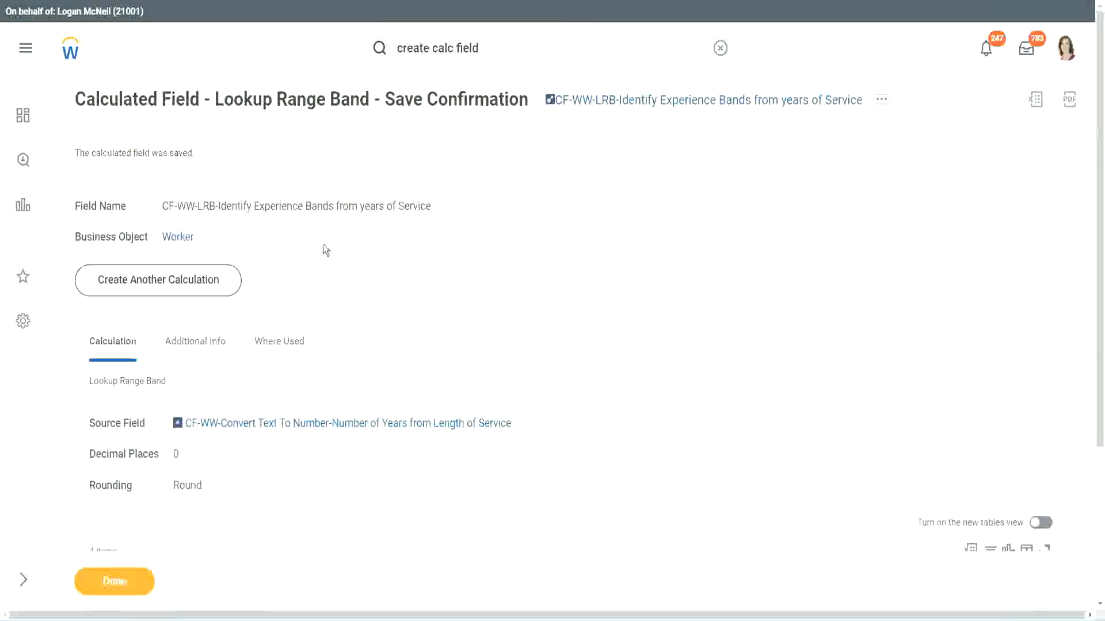
{"action": "right_click", "coordinate": [641, 102]}
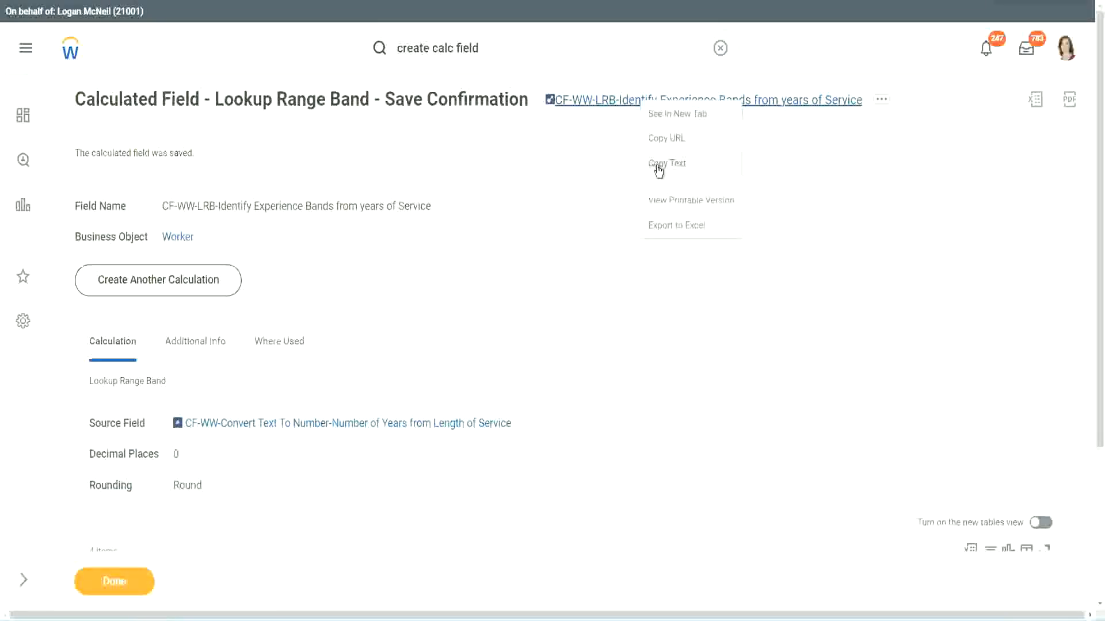
{"action": "left_click", "coordinate": [659, 167]}
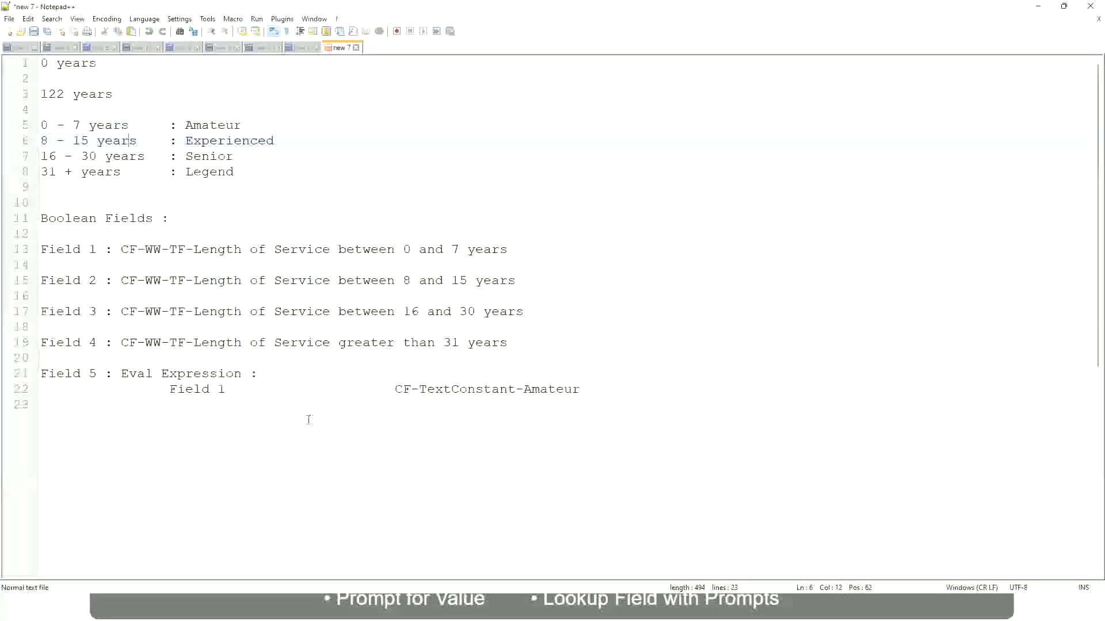
- Switch to the Notepad++ notes and write 10,000 USD on a new line below the Eval Expression entry
{"action": "left_click", "coordinate": [308, 420]}
{"action": "key", "text": "Return"}
{"action": "key", "text": "Return"}
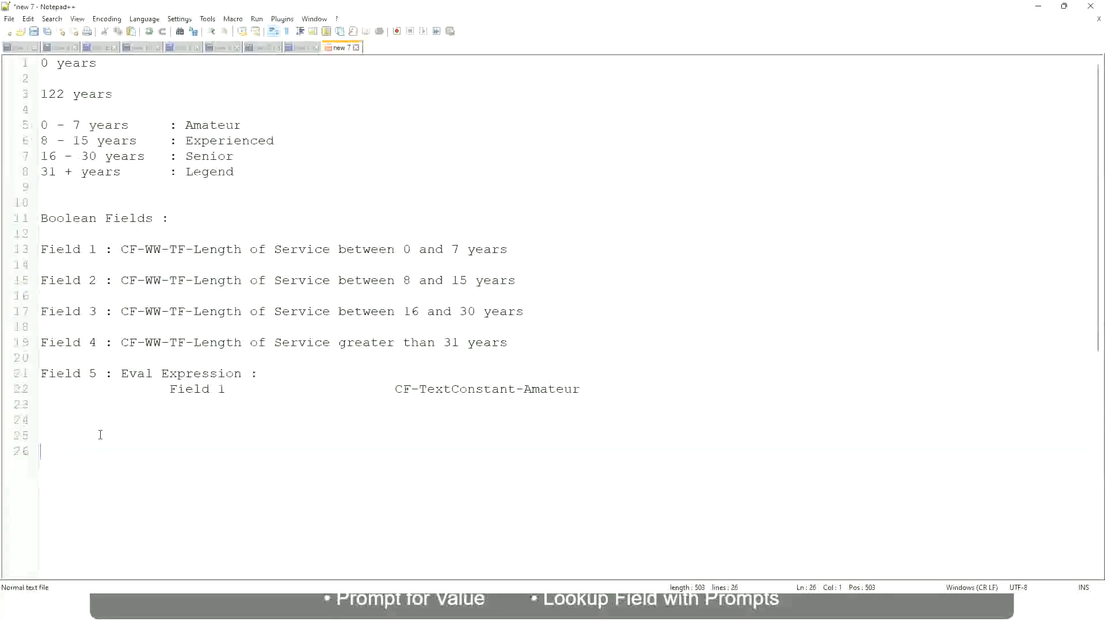
{"action": "type", "text": "10,000 USD"}
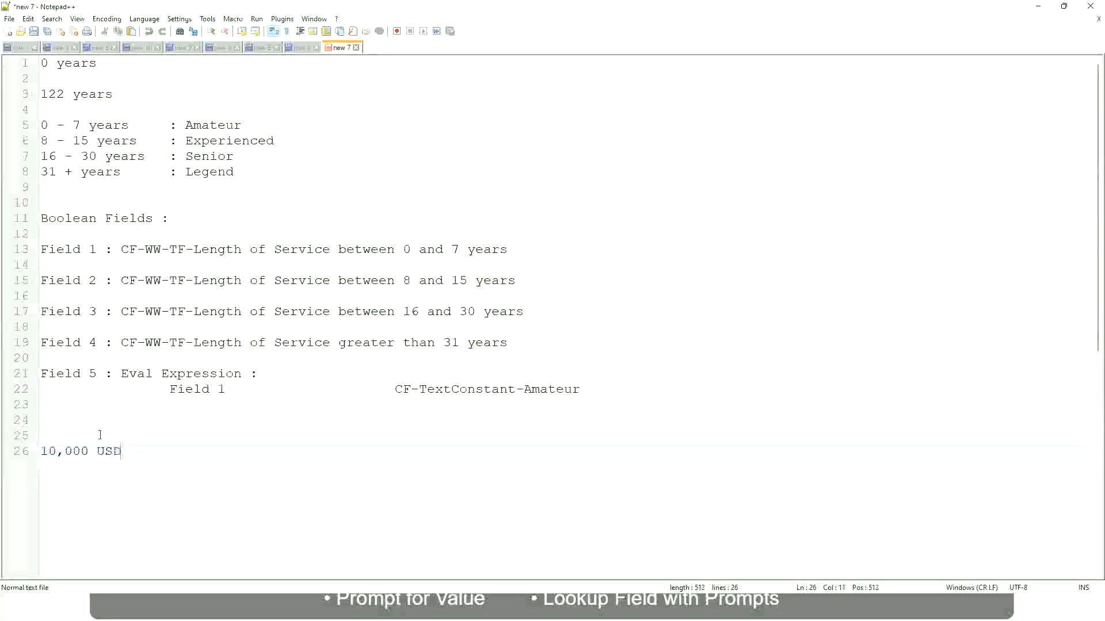
- Add 1,000,000 USD further along the 10,000 USD line and leave blank lines beneath it
{"action": "key", "text": "Tab"}
{"action": "key", "text": "Tab"}
{"action": "key", "text": "Tab"}
{"action": "type", "text": "1"}
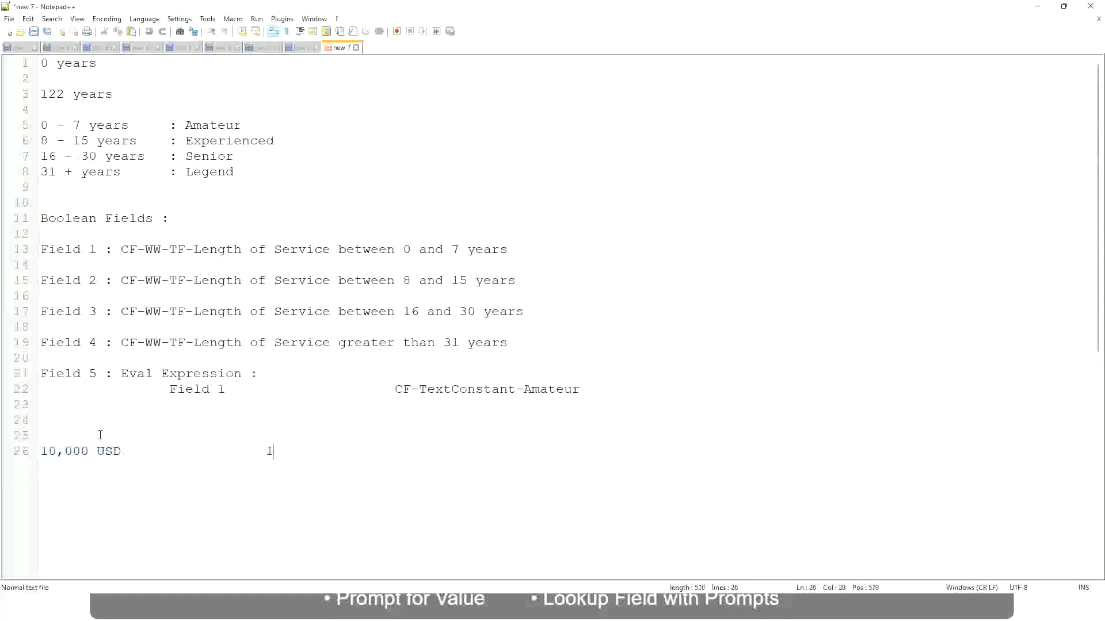
{"action": "type", "text": ",000,000"}
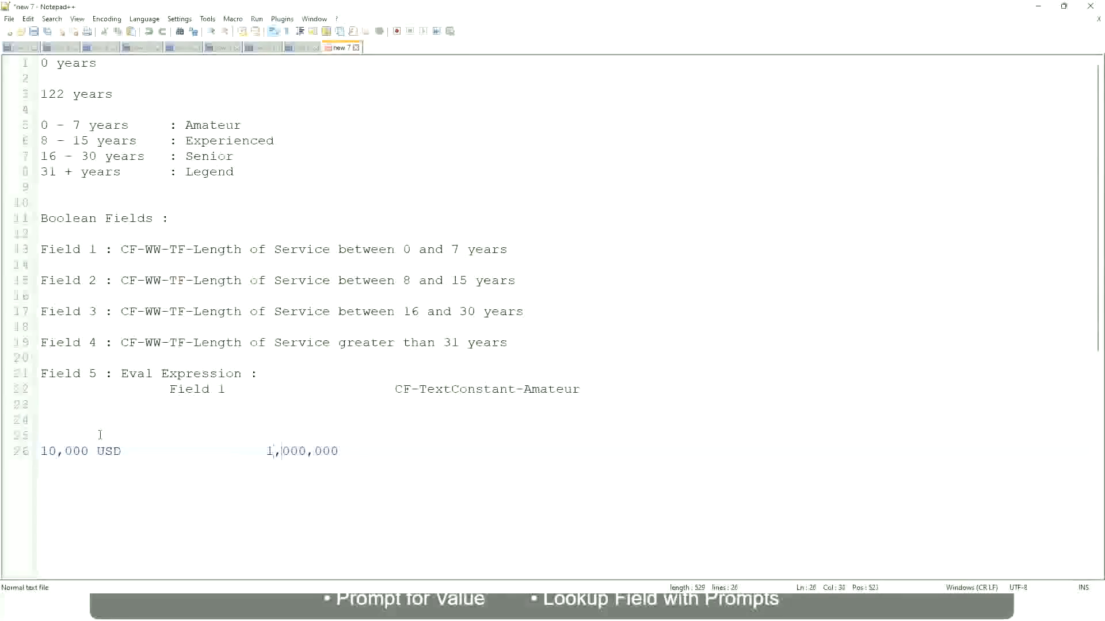
{"action": "key", "text": "Right"}
{"action": "key", "text": "Right"}
{"action": "key", "text": "Right"}
{"action": "key", "text": "Right"}
{"action": "key", "text": "Right"}
{"action": "key", "text": "Right"}
{"action": "key", "text": "Right"}
{"action": "key", "text": "Right"}
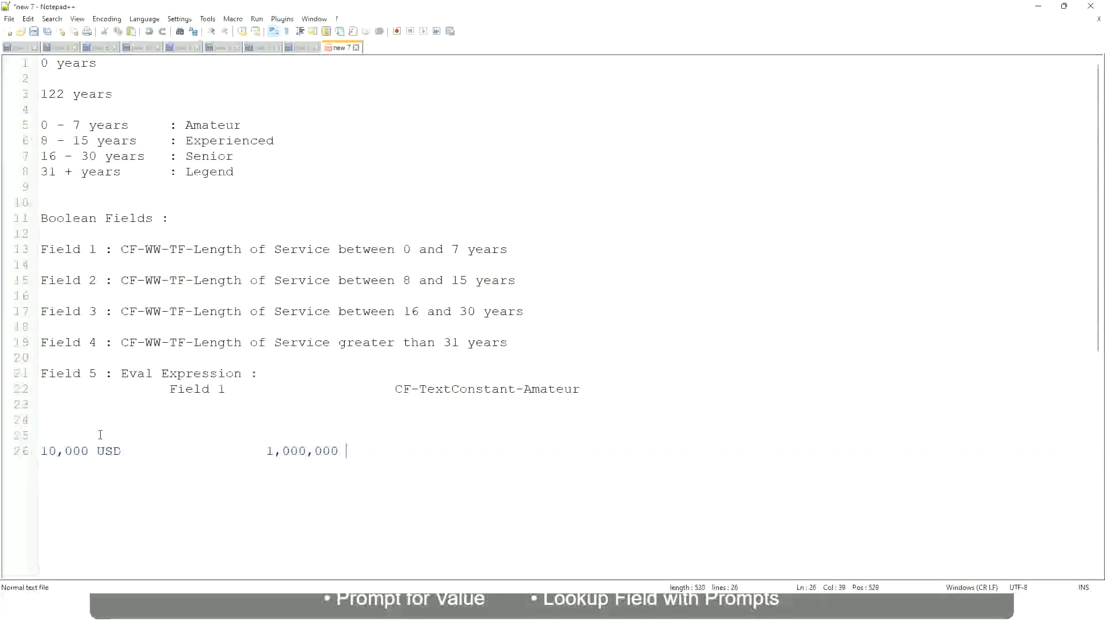
{"action": "type", "text": "USD"}
{"action": "key", "text": "Return"}
{"action": "key", "text": "Return"}
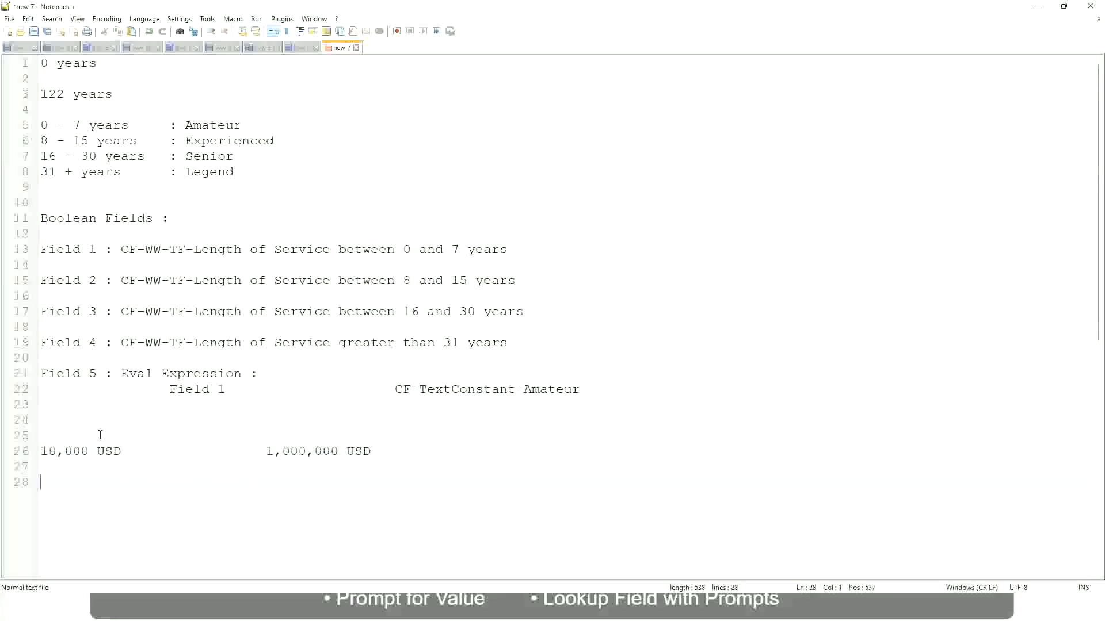
- Write the band "10 - 50,000 : Low" below the USD amounts, leaving a new line beneath it
{"action": "type", "text": "10 - 50,000             : Low"}
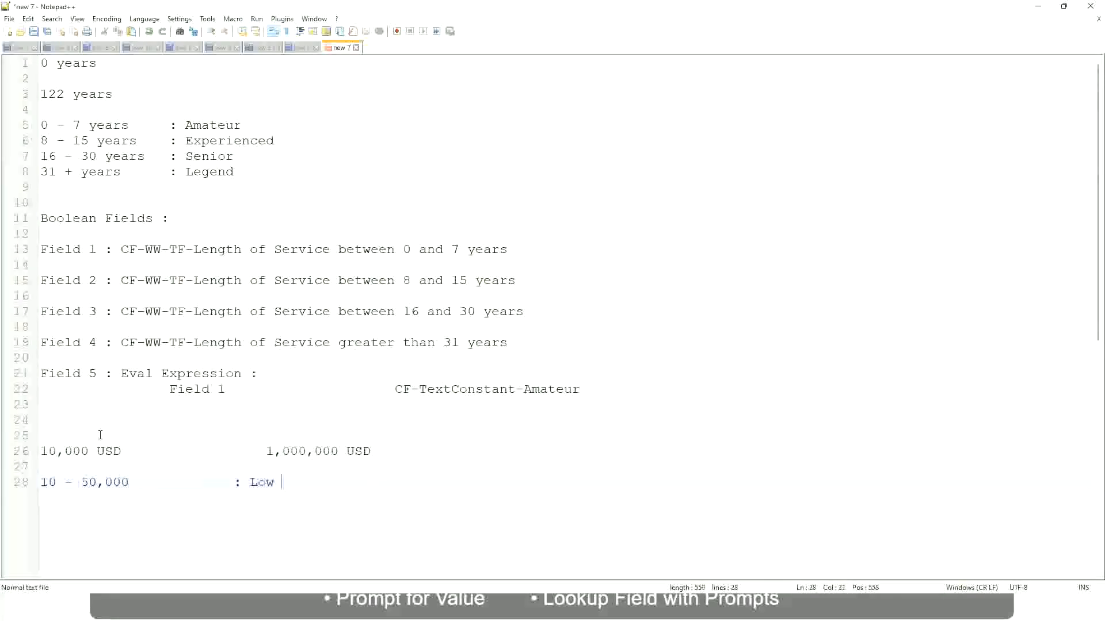
{"action": "key", "text": "Return"}
{"action": "key", "text": "Return"}
{"action": "key", "text": "Up"}
- Add the band "50,001 - 150,000 : Medium" on the line below the Low band, with its label aligned
{"action": "type", "text": "5"}
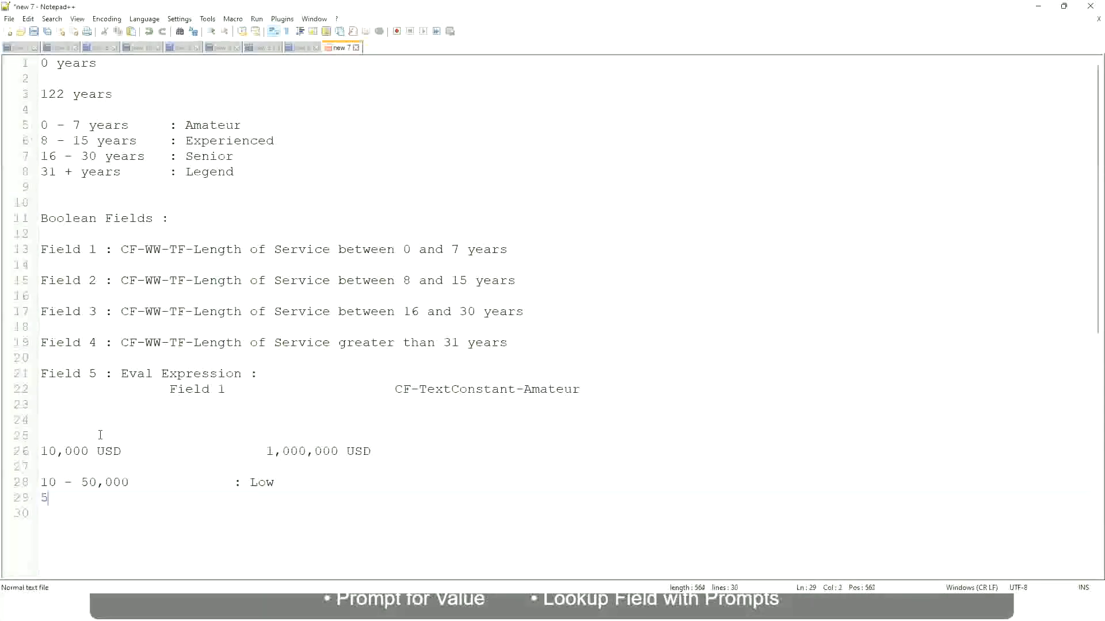
{"action": "type", "text": "0,001 - 150,000"}
{"action": "key", "text": "Tab"}
{"action": "key", "text": "Tab"}
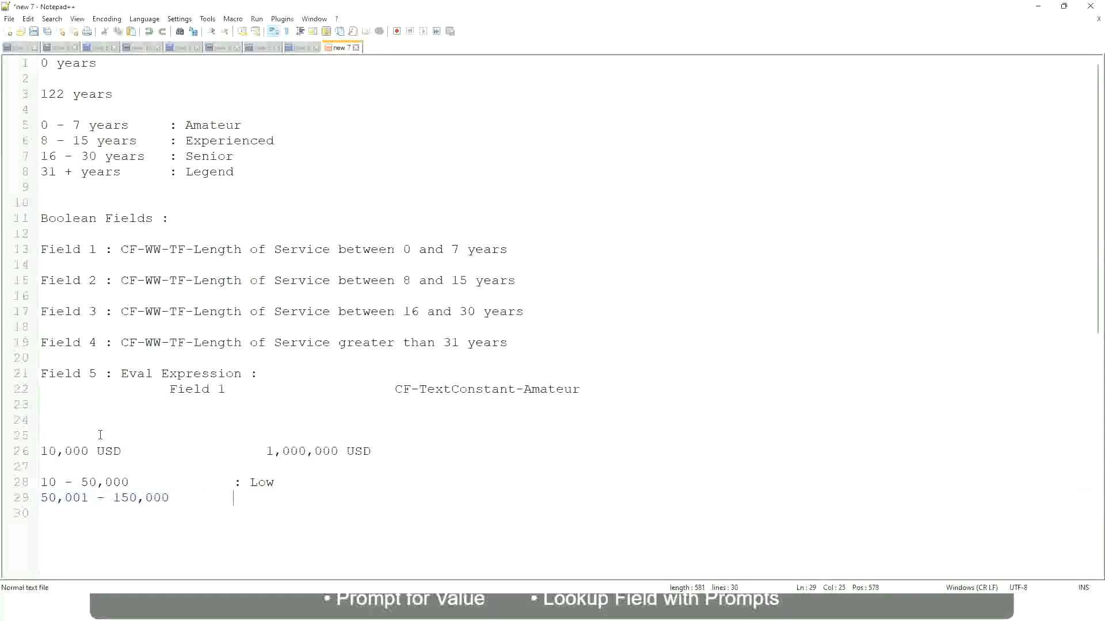
{"action": "type", "text": ": Medium"}
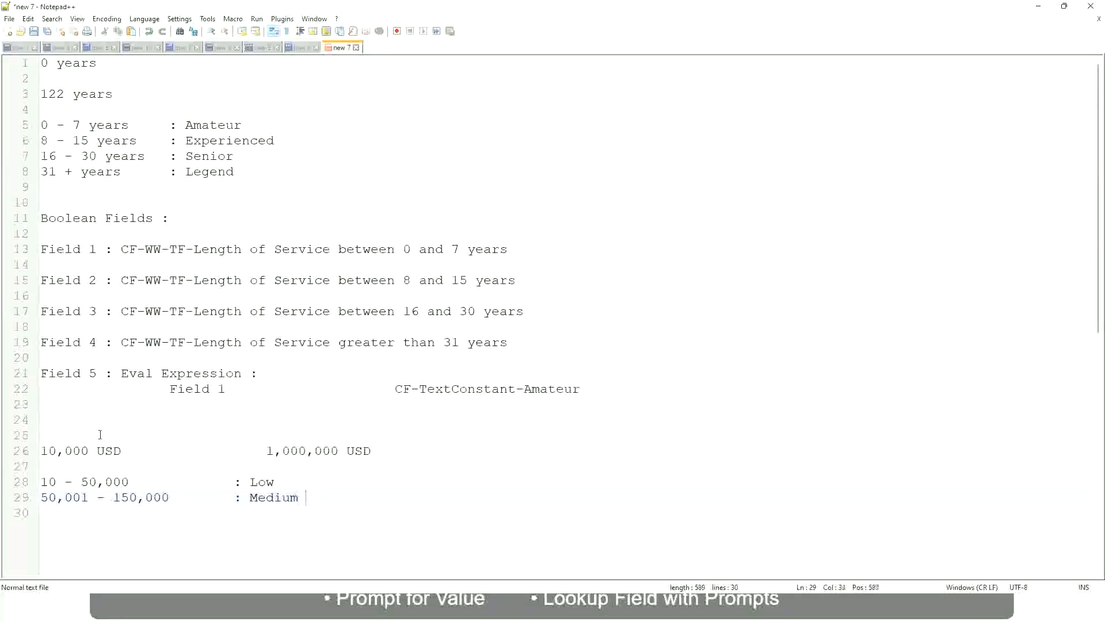
- Add the band "> 150,000 : High" on a new line under the Medium band, with its label aligned
{"action": "key", "text": "Return"}
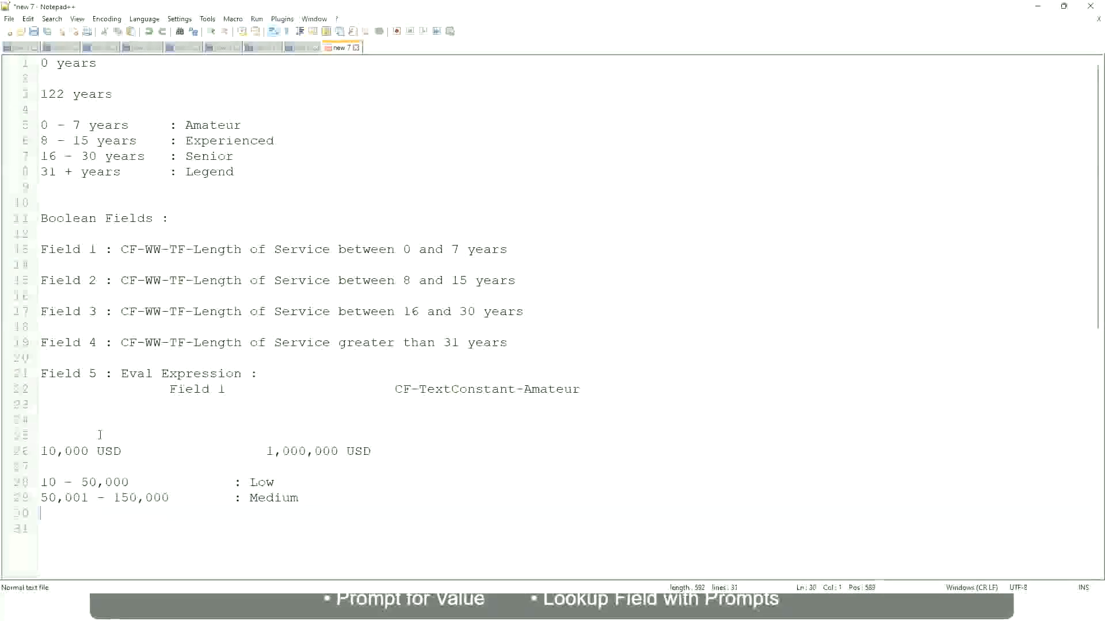
{"action": "type", "text": "> 150,000\t\t"}
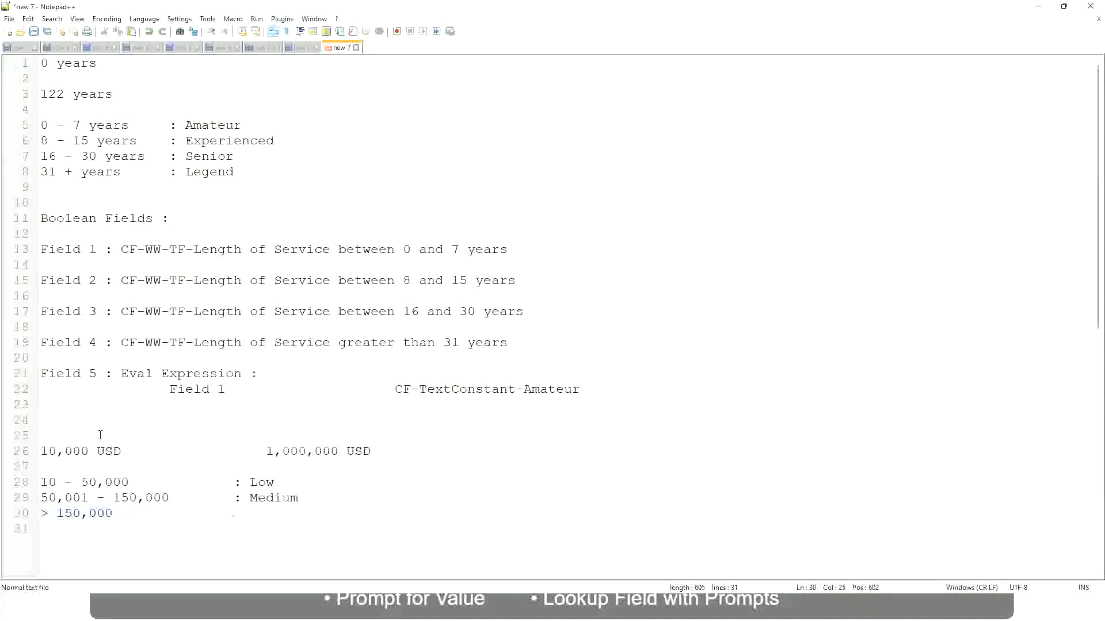
{"action": "type", "text": "\t\t: High"}
- Review the USD amount range and the Low, Medium and High bands written beneath it
{"action": "left_click", "coordinate": [35, 452]}
{"action": "left_click", "coordinate": [34, 451]}
{"action": "left_click", "coordinate": [49, 451]}
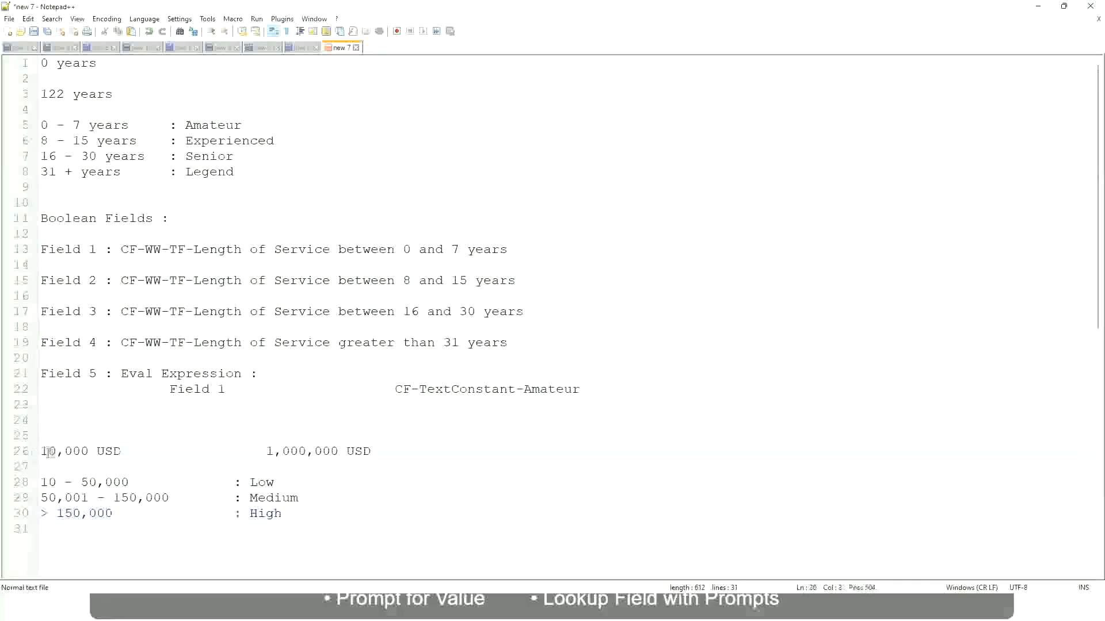
{"action": "double_click", "coordinate": [330, 452]}
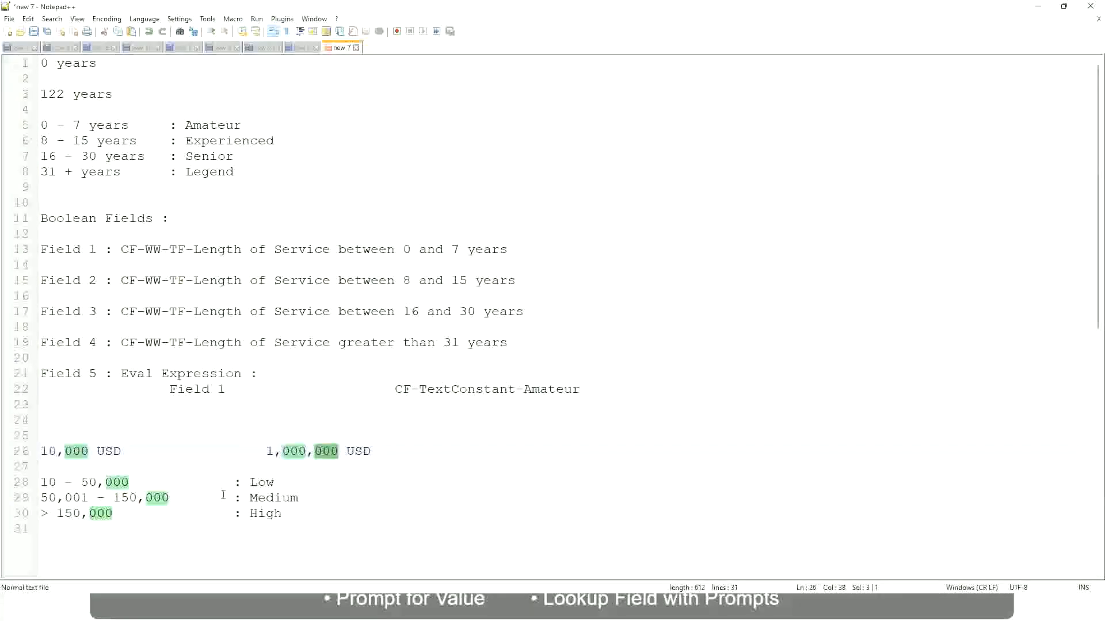
{"action": "left_click", "coordinate": [201, 498]}
{"action": "left_click", "coordinate": [35, 452]}
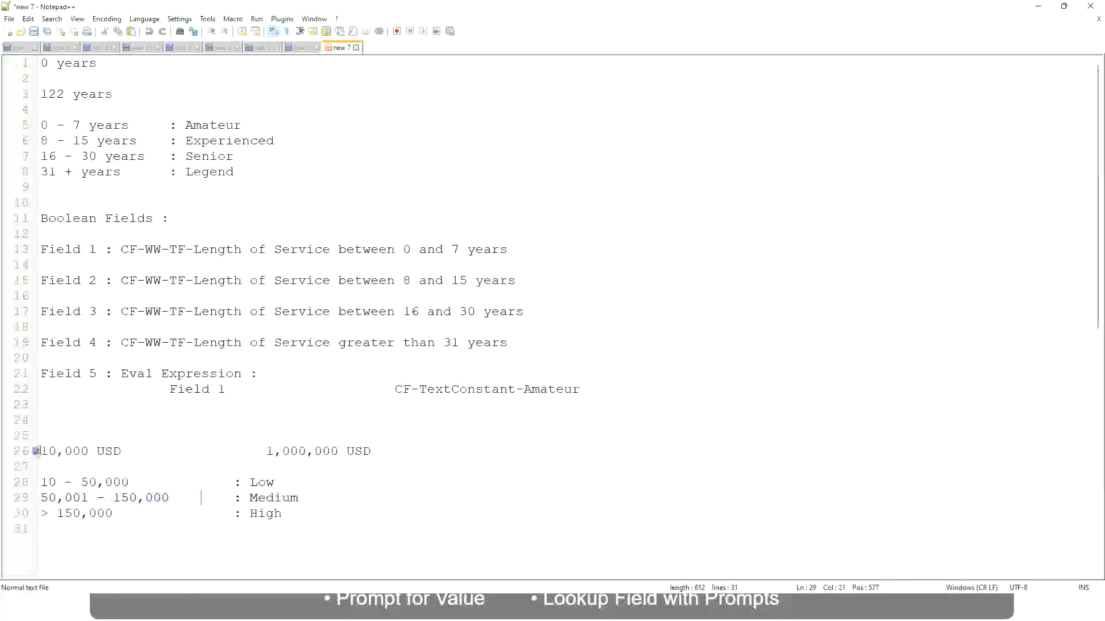
{"action": "left_click", "coordinate": [340, 453]}
{"action": "left_click", "coordinate": [269, 482]}
{"action": "left_click", "coordinate": [265, 514]}
{"action": "left_click", "coordinate": [138, 469]}
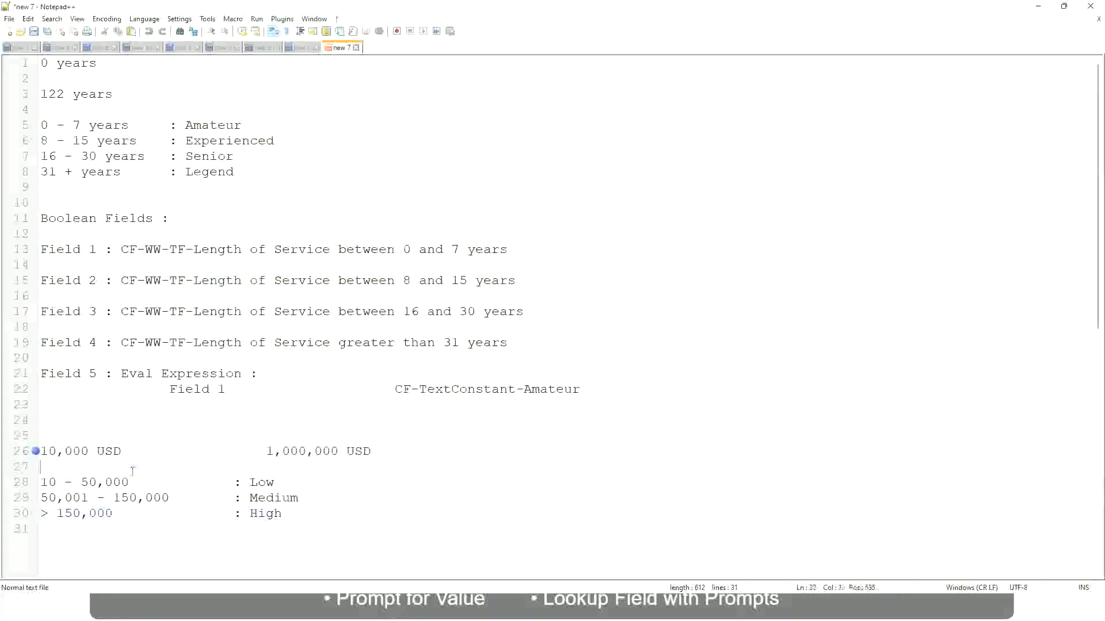
{"action": "left_click", "coordinate": [284, 507]}
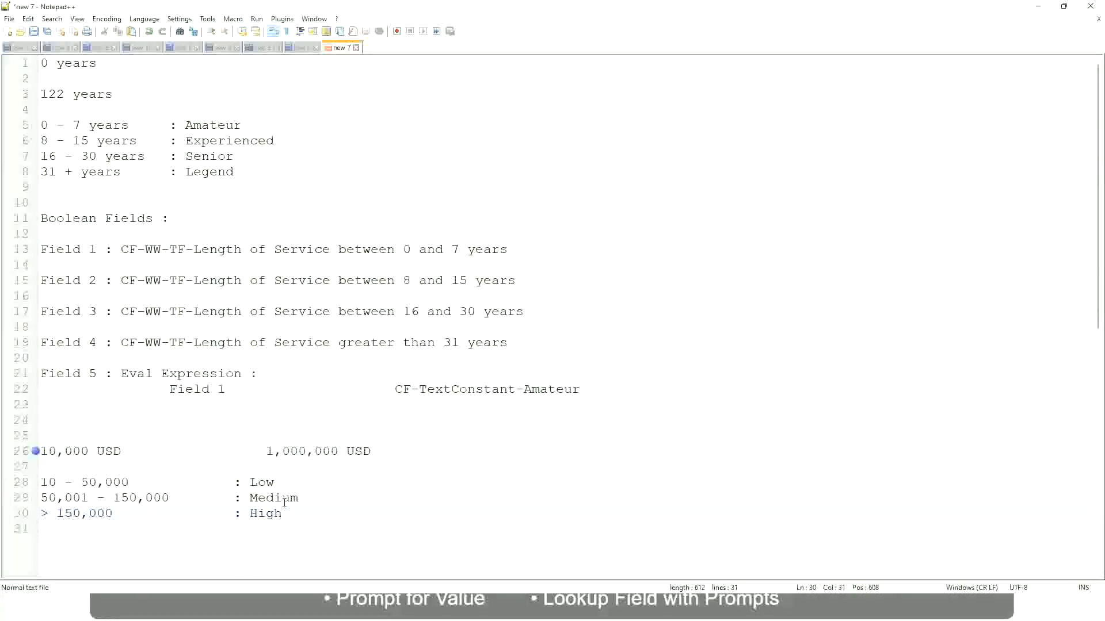